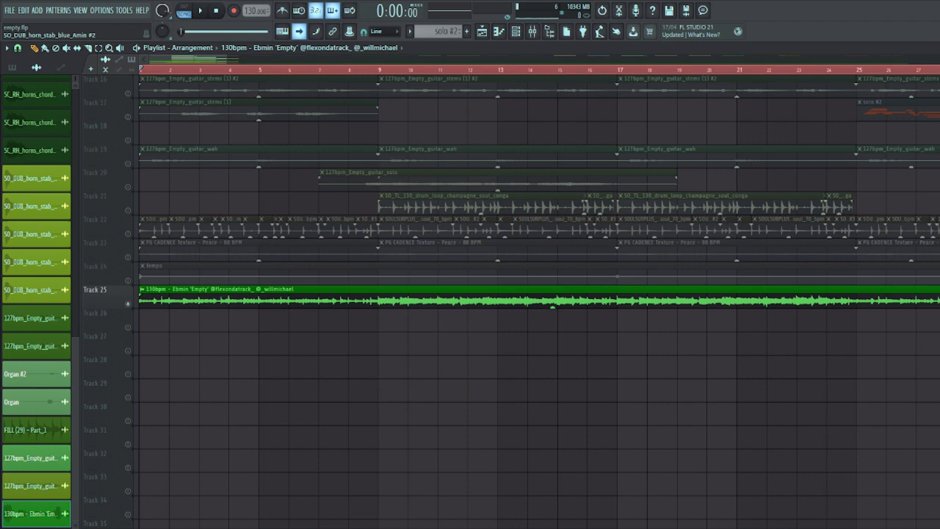
- Play the full beat on Track 25, and play back the Keyscape chord pattern with the plugin window closed
key("space")
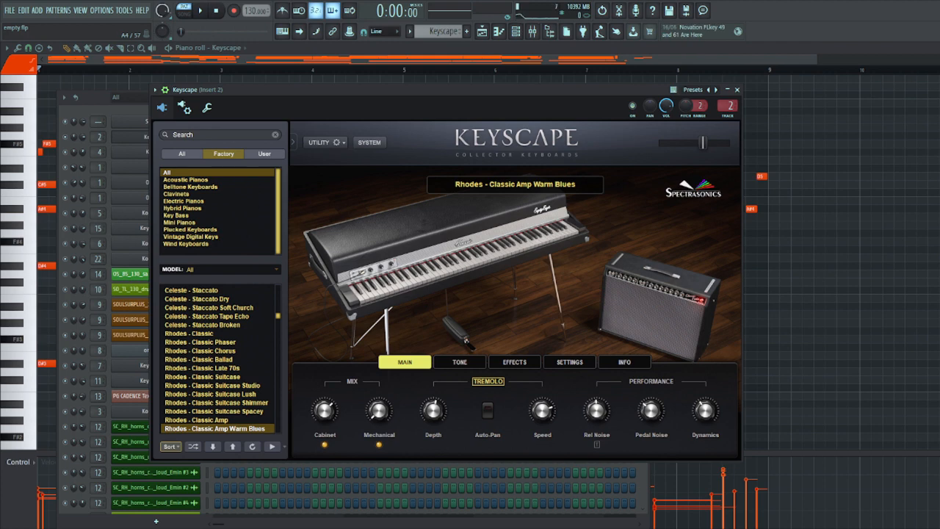
right_click(47, 86)
key("space")
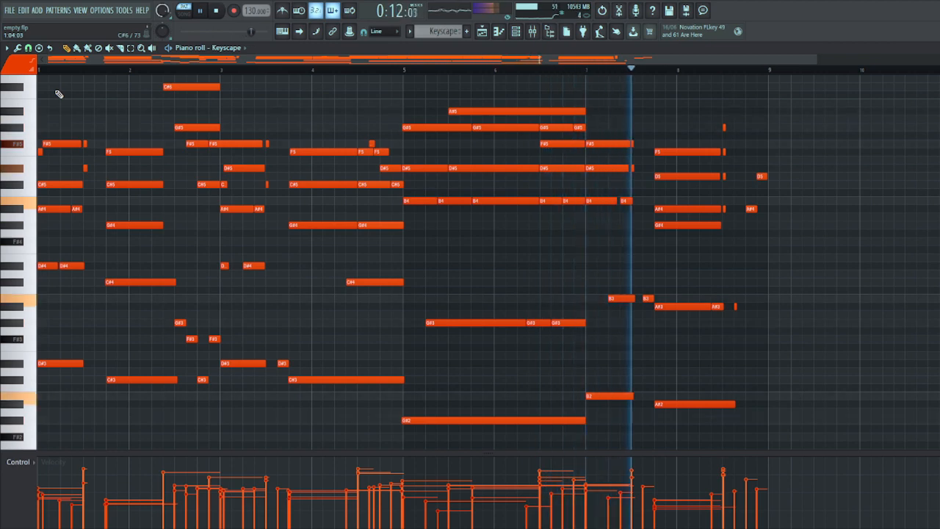
key("space")
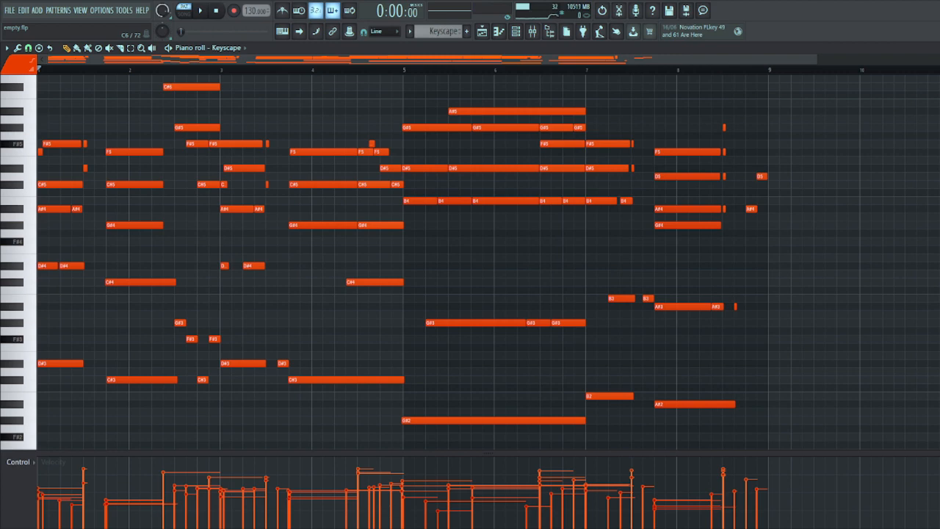
- Highlight the lowest bass notes under each chord of the Keyscape pattern and examine the voicings above them
left_click_drag(82, 382, 44, 348)
left_click_drag(140, 396, 121, 362)
left_click_drag(218, 388, 243, 360)
left_click_drag(326, 390, 316, 369)
scroll(360, 379, "down", 1)
left_click_drag(453, 415, 462, 384)
left_click_drag(605, 398, 609, 358)
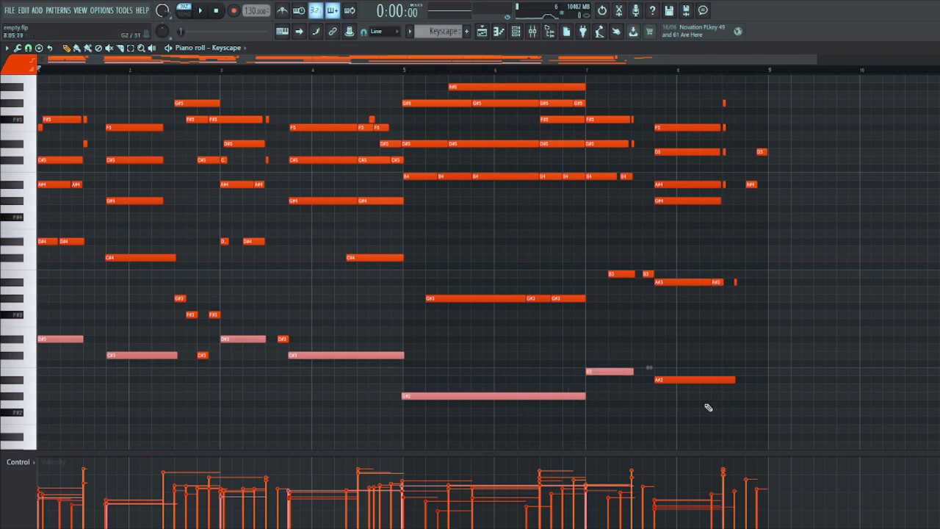
left_click_drag(706, 409, 668, 365)
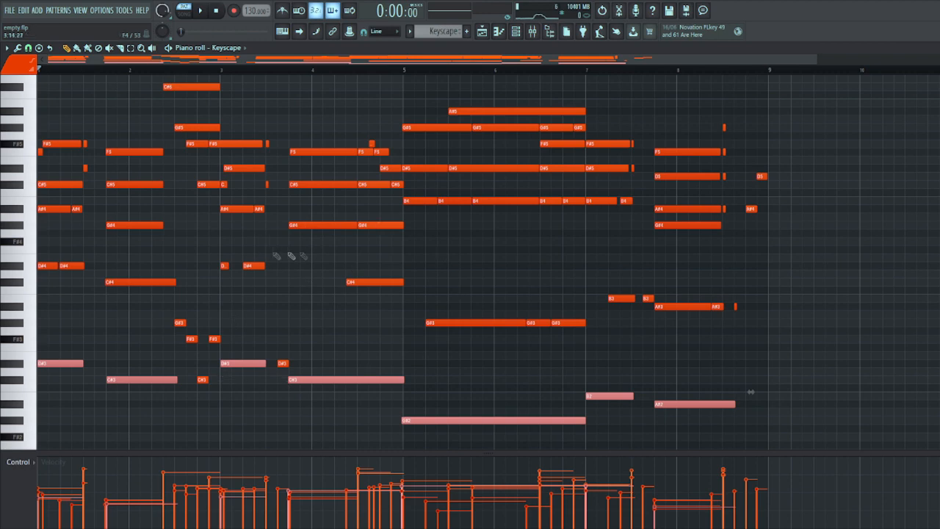
scroll(220, 258, "up", 3)
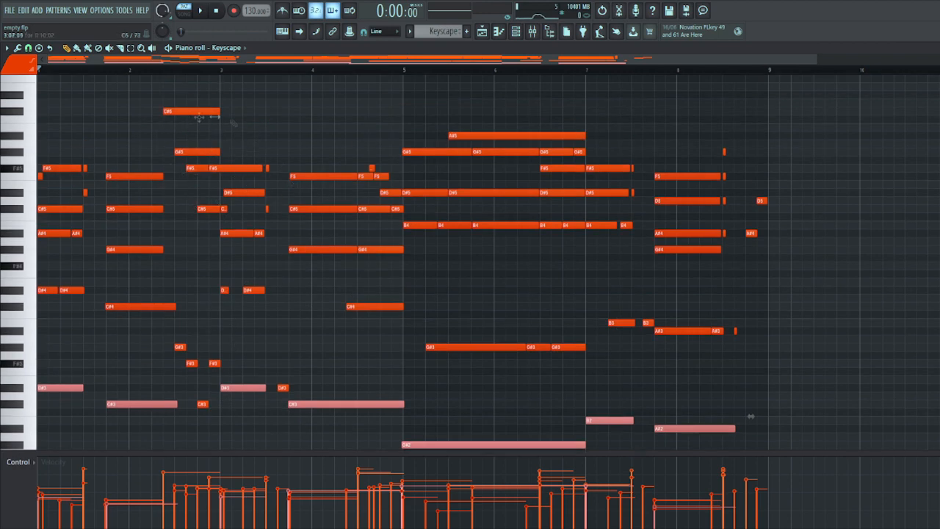
scroll(263, 194, "down", 1)
scroll(220, 189, "up", 1)
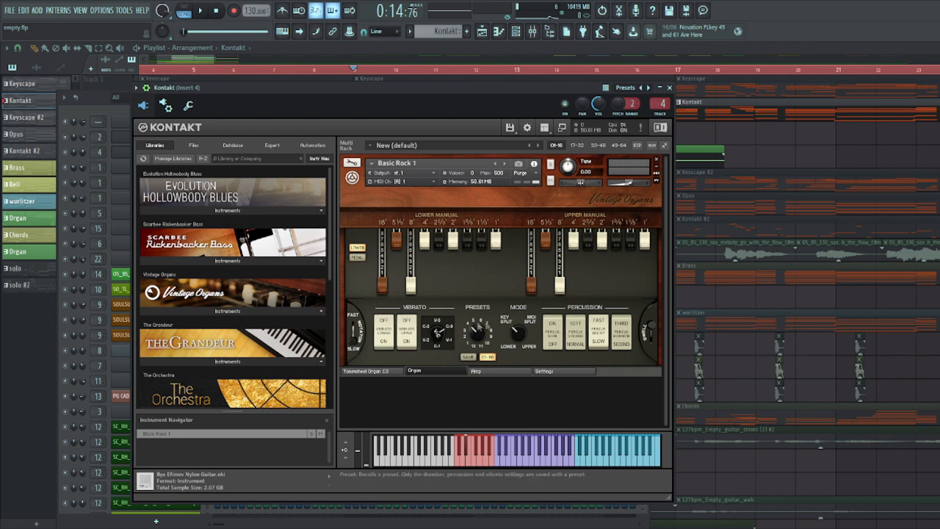
- Review the Basic Rock 1 organ patch in Kontakt, close it, and play the soloed organ layers on Tracks 2 to 4 from bar 9
left_click_drag(482, 330, 479, 329)
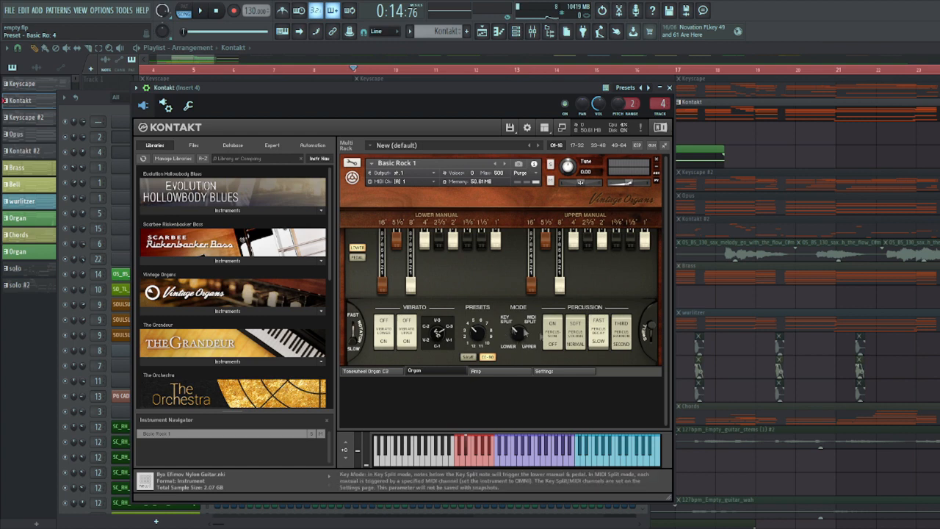
right_click(780, 154)
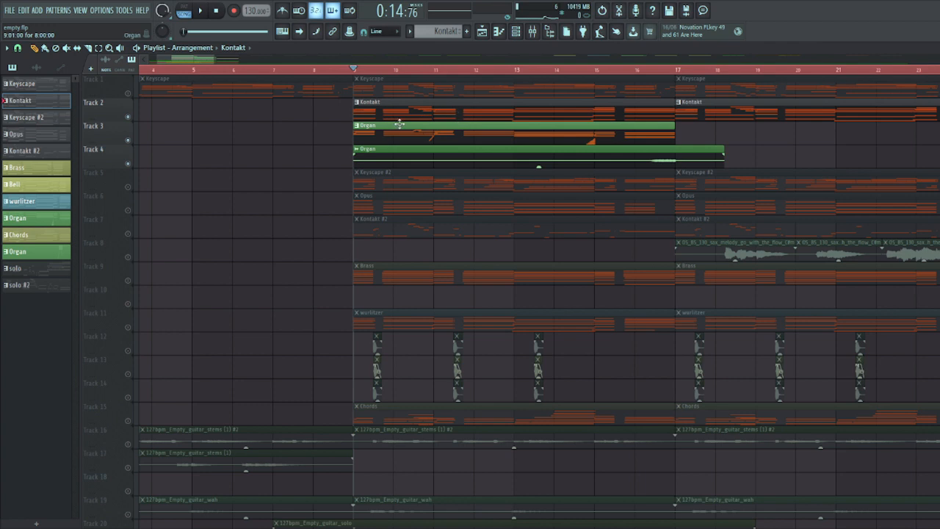
key("space")
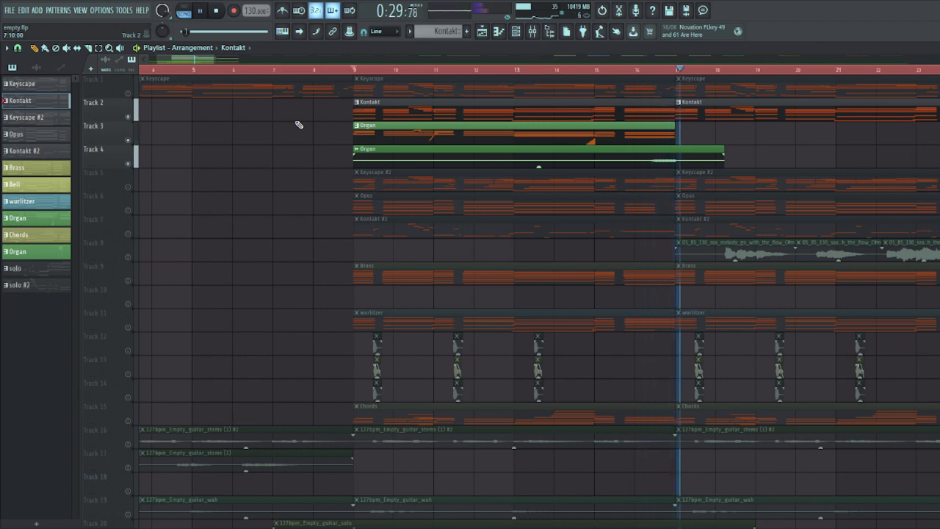
key("space")
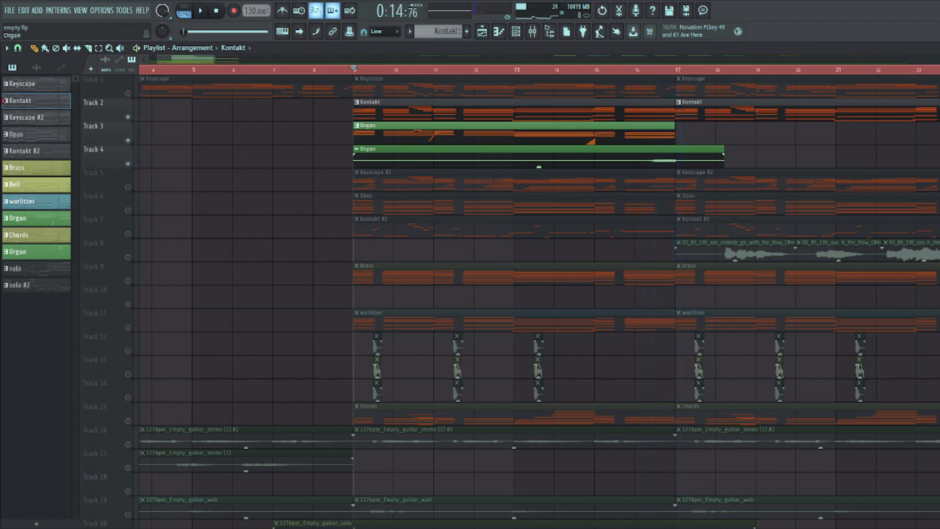
- Open the Kontakt organ pattern at bar 9, highlight the top notes of its first chord, and examine the chord voicings
double_click(392, 105)
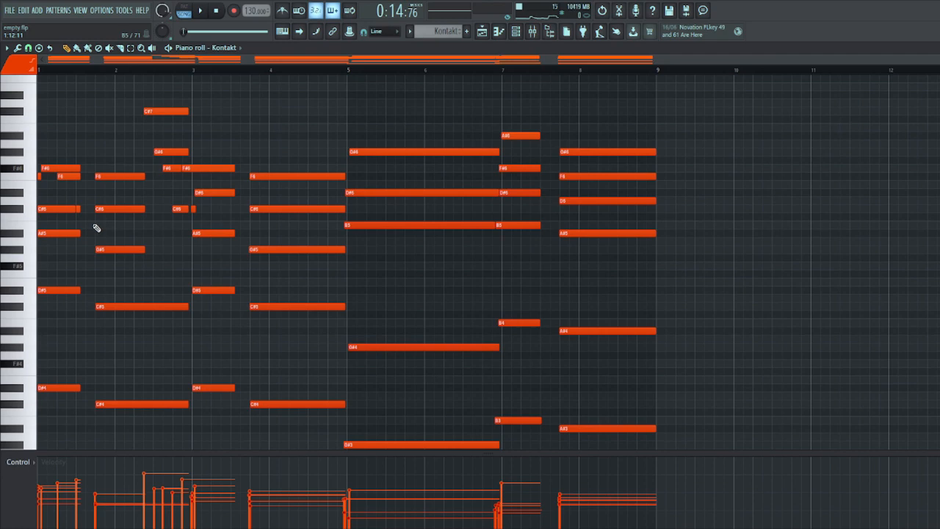
left_click_drag(78, 188, 50, 159)
scroll(220, 210, "down", 1)
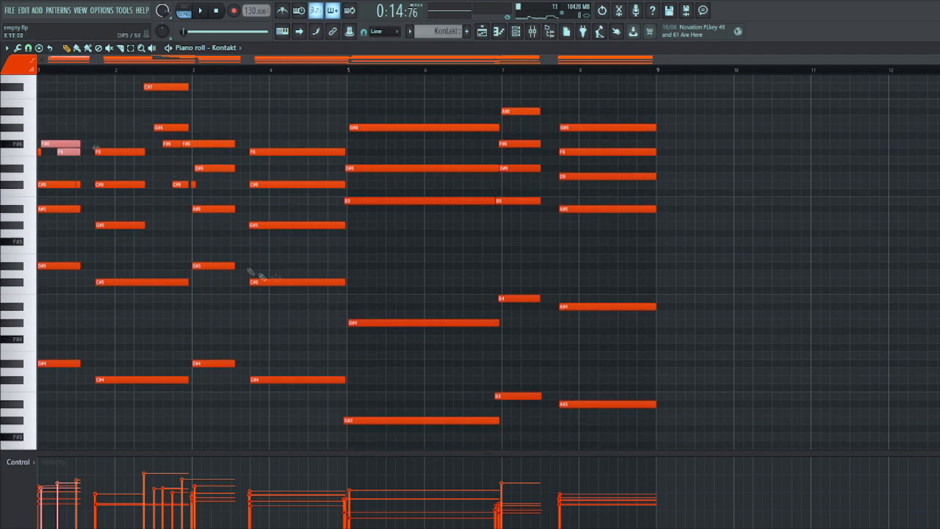
scroll(433, 293, "down", 1)
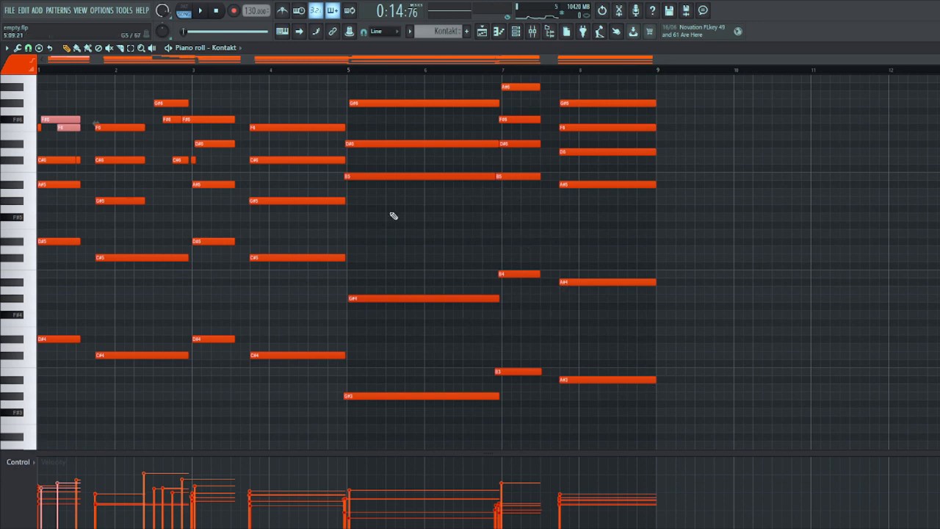
scroll(352, 234, "up", 1)
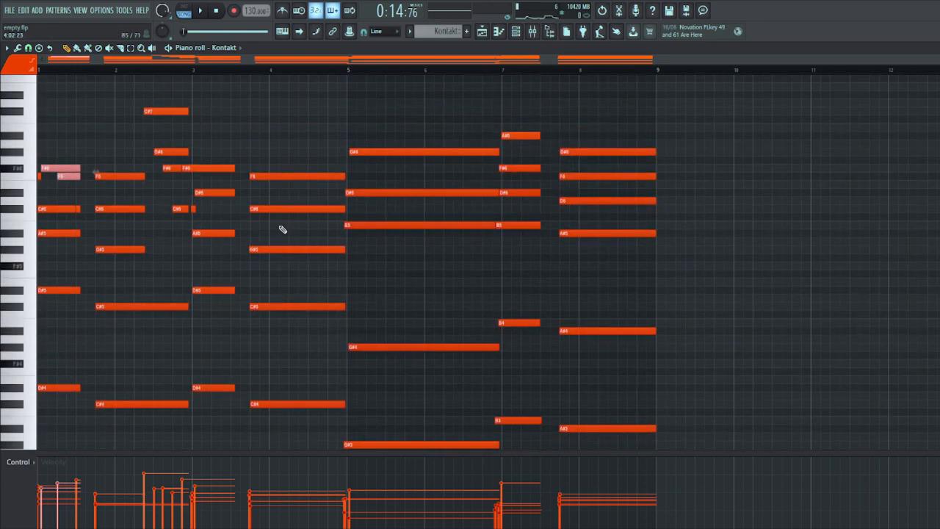
key("F5")
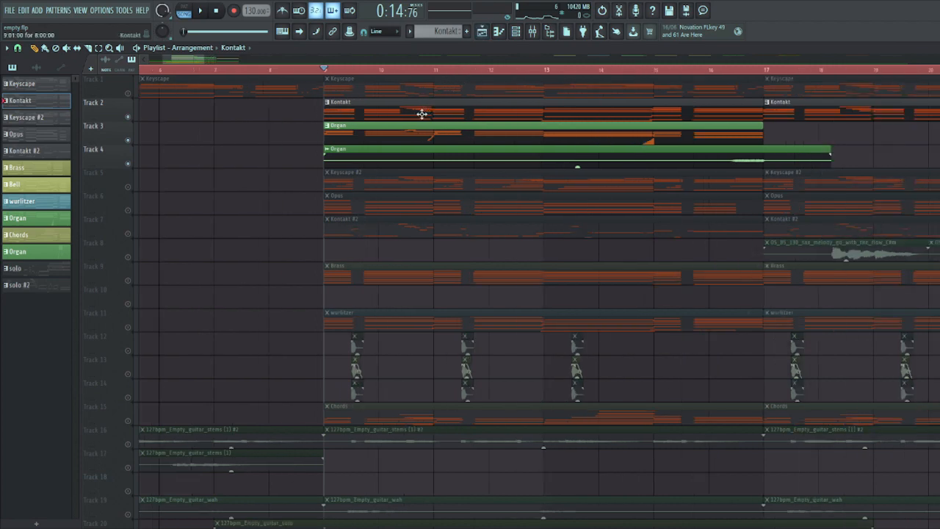
- Open the Organ pattern on Track 3 and highlight its groups of notes to examine the part
double_click(378, 140)
left_click_drag(248, 385, 168, 262)
left_click_drag(545, 435, 450, 310)
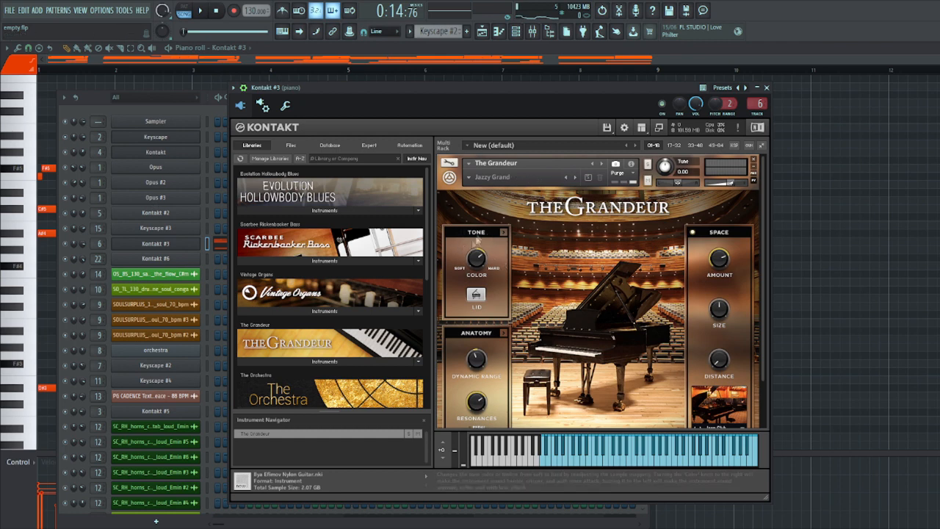
- Close the Grandeur piano and examine its pattern by highlighting the low notes and the upper chord notes of the second half
right_click(816, 263)
scroll(293, 249, "down", 1)
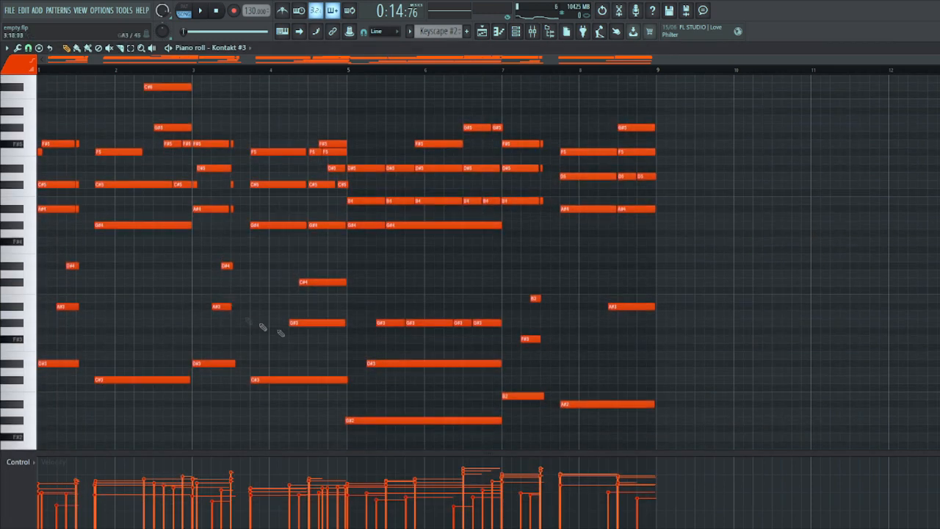
left_click_drag(650, 424, 36, 244)
left_click_drag(690, 241, 370, 107)
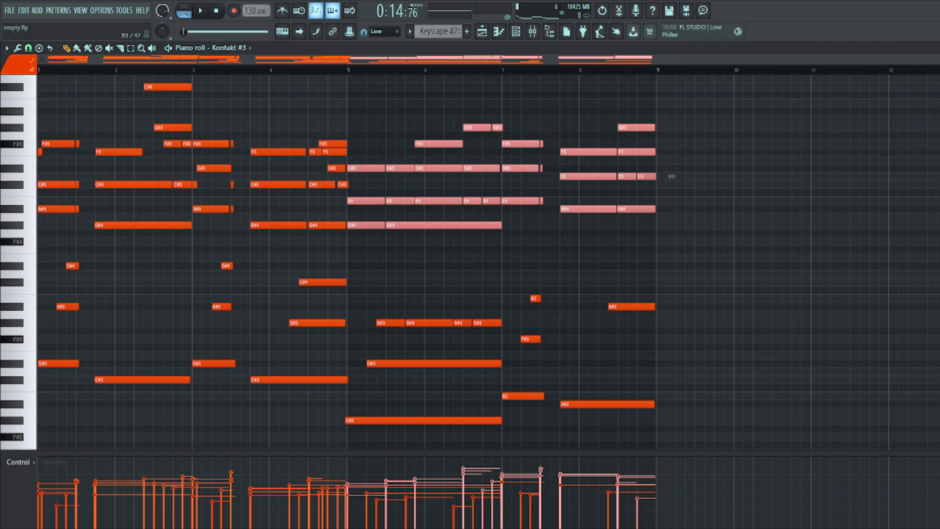
left_click(169, 47)
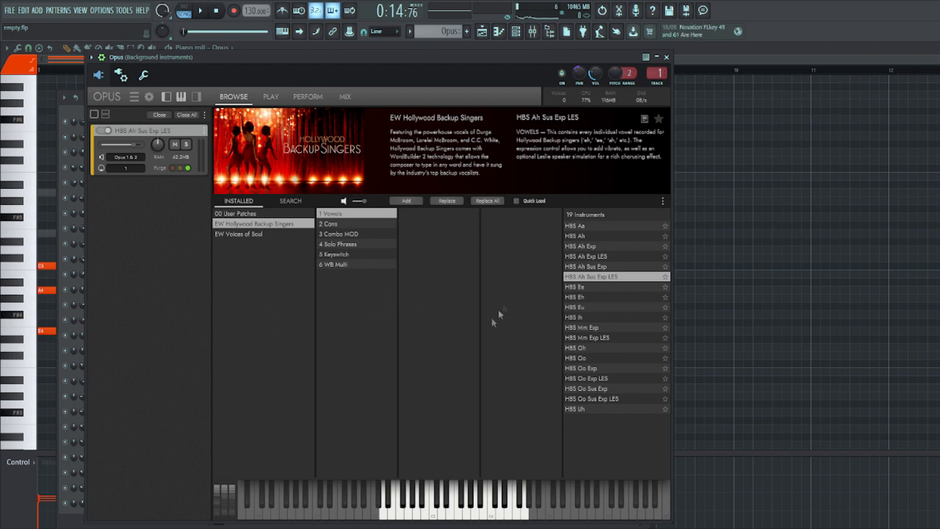
- Check the layered Opus channels in the channel rack and play back the Opus backing vocal pattern
left_click(516, 30)
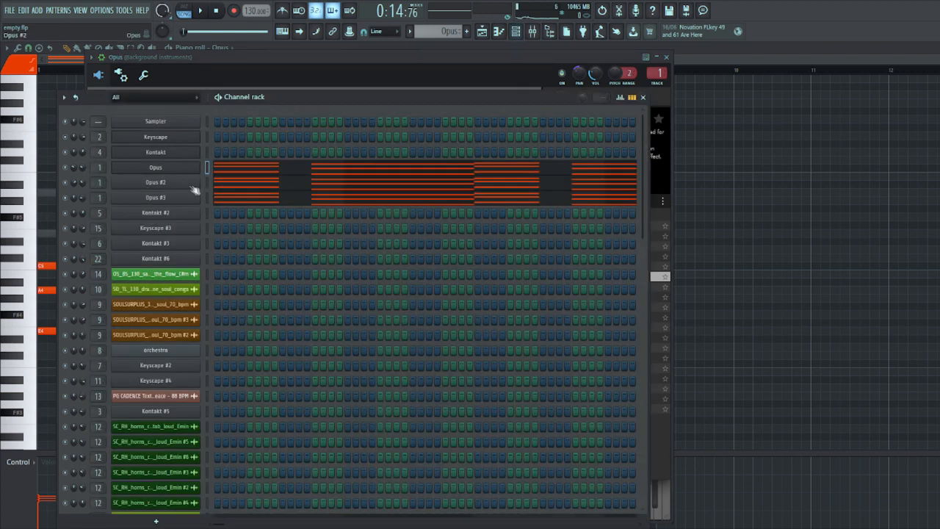
left_click(795, 281)
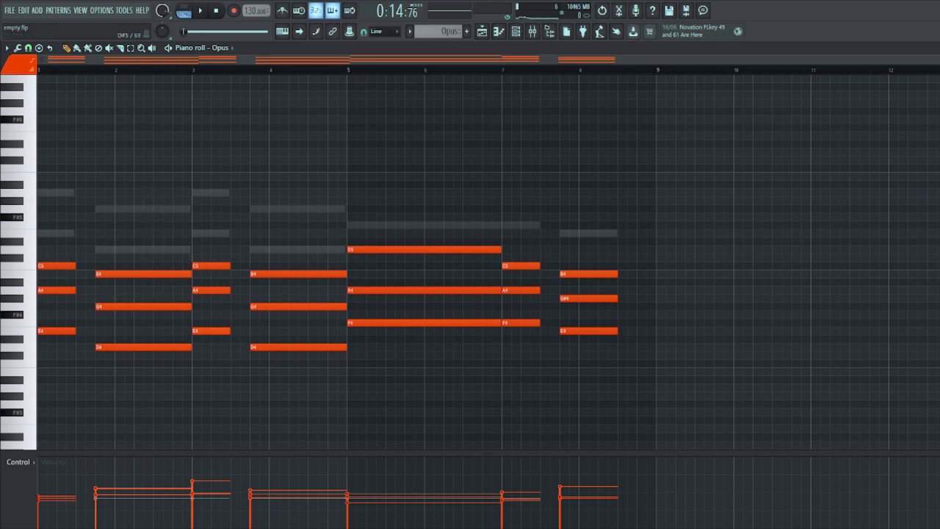
key("space")
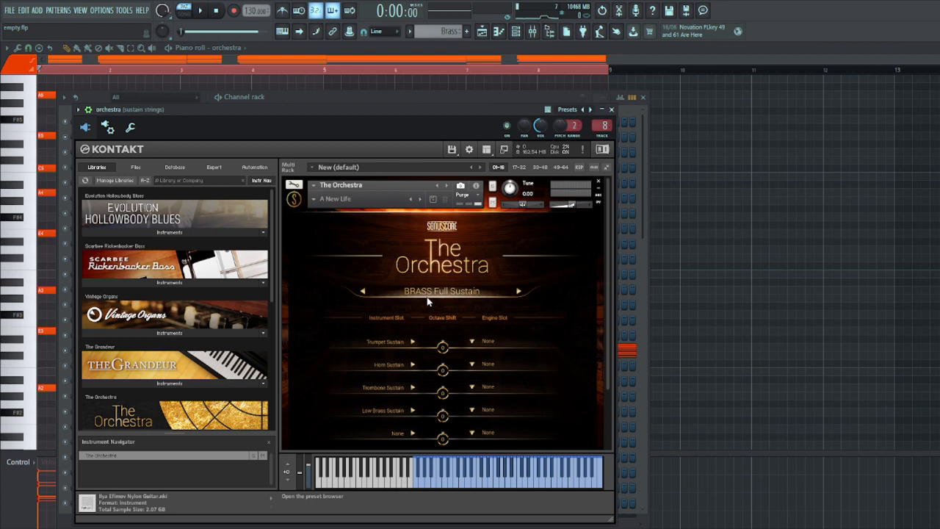
- Close the BRASS Full Sustain patch window, examine the orchestra brass chords in the piano roll, and play them back
right_click(722, 279)
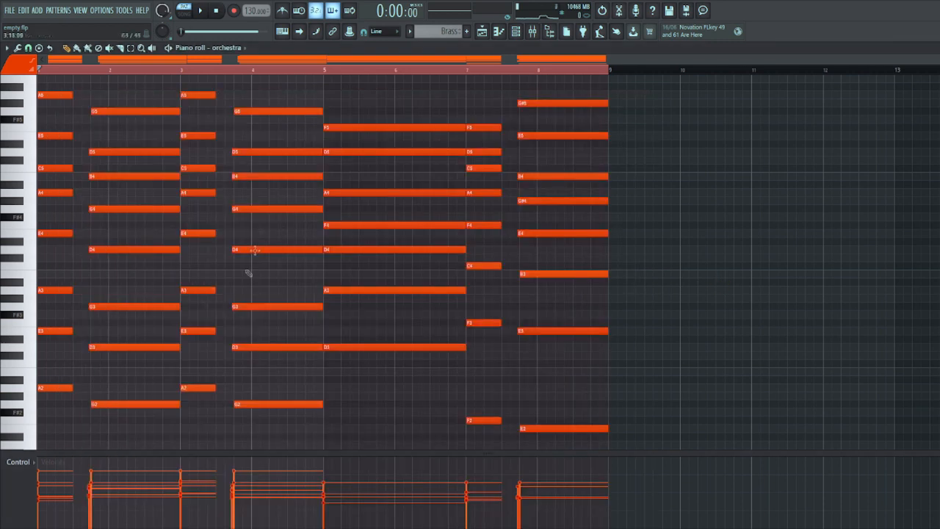
scroll(147, 198, "down", 3)
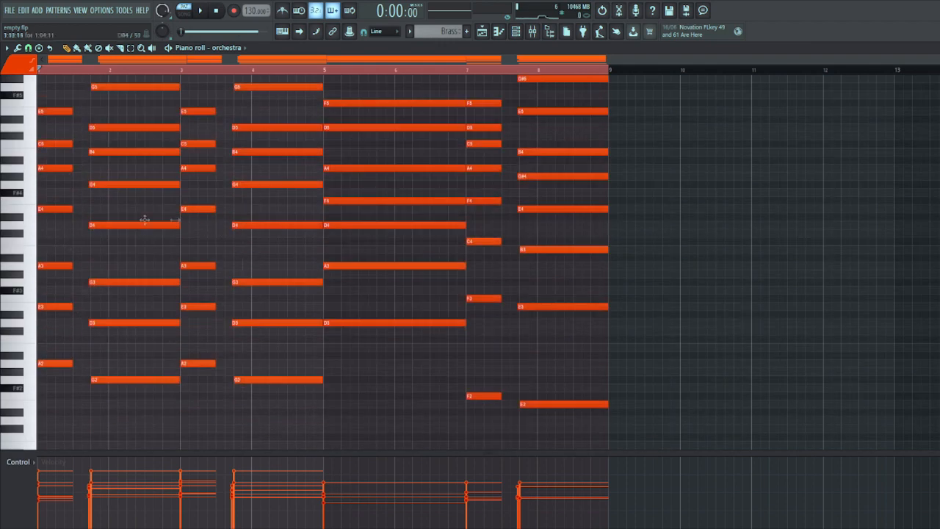
key("space")
scroll(151, 114, "up", 6)
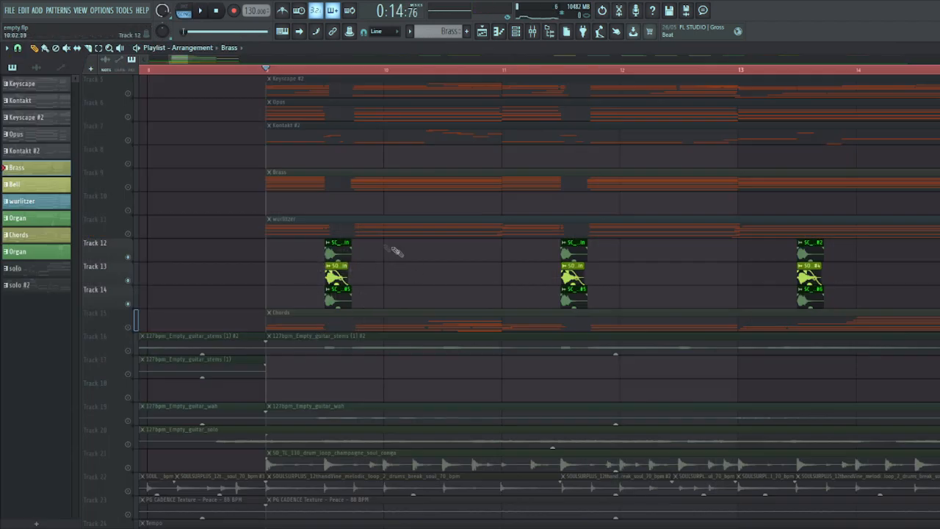
- Play the soloed horn stab samples on Tracks 12 to 14 from bar 9
scroll(345, 213, "up", 1)
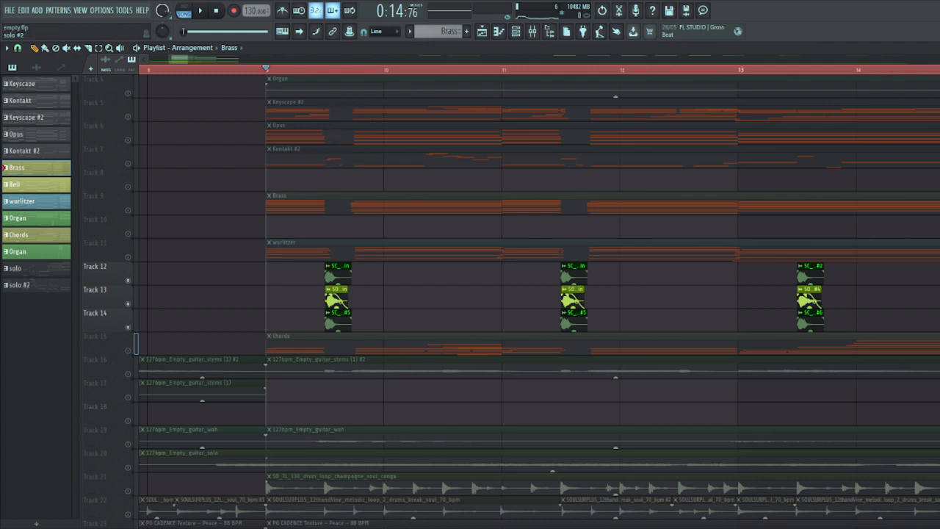
key("space")
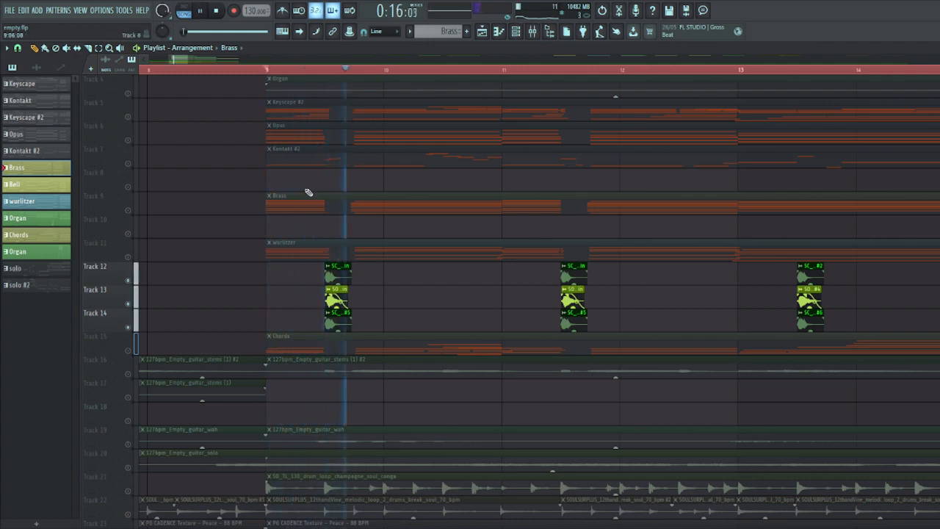
scroll(549, 224, "down", 3)
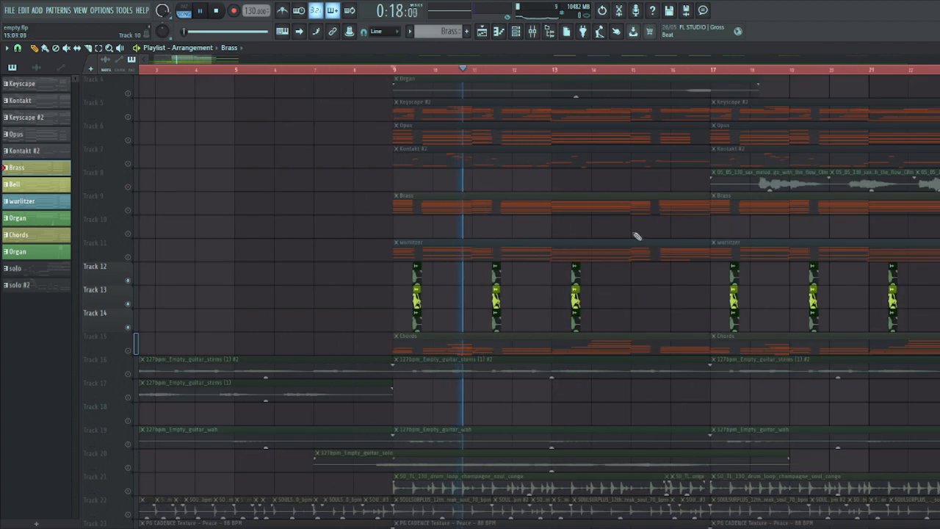
scroll(546, 225, "up", 2)
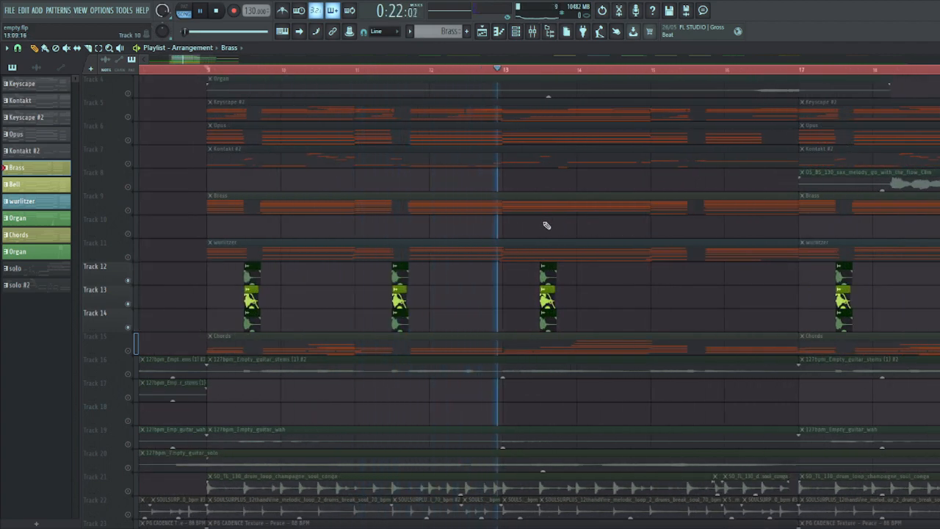
key("space")
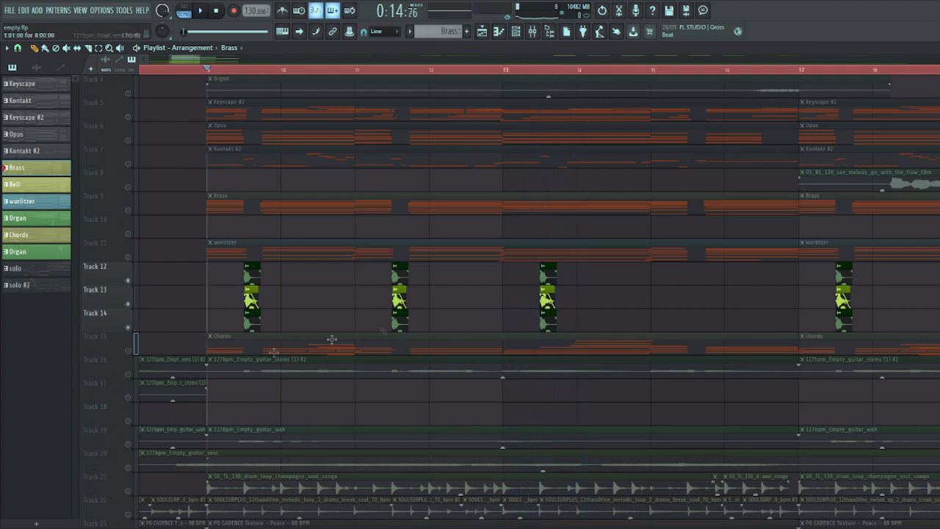
- Play the soloed saxophone melody sample on Track 8 from bar 17
scroll(426, 302, "up", 3)
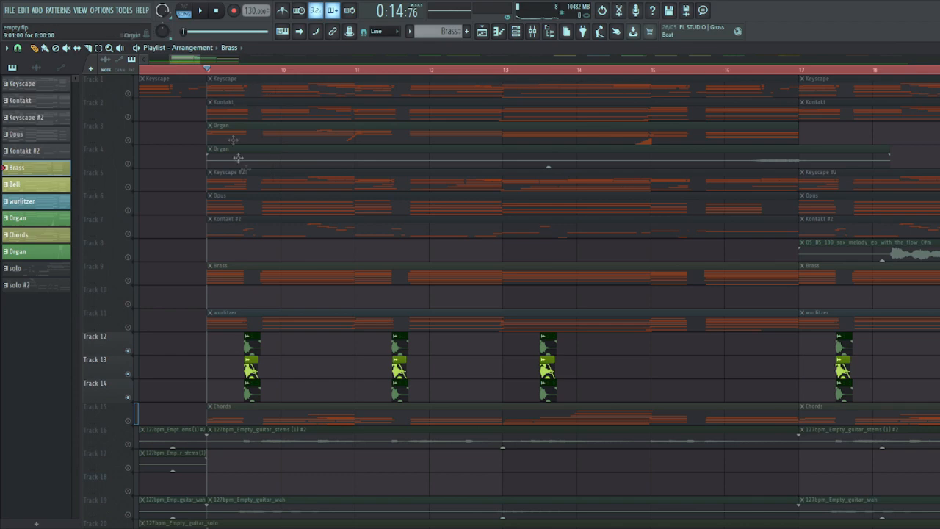
scroll(225, 266, "down", 4)
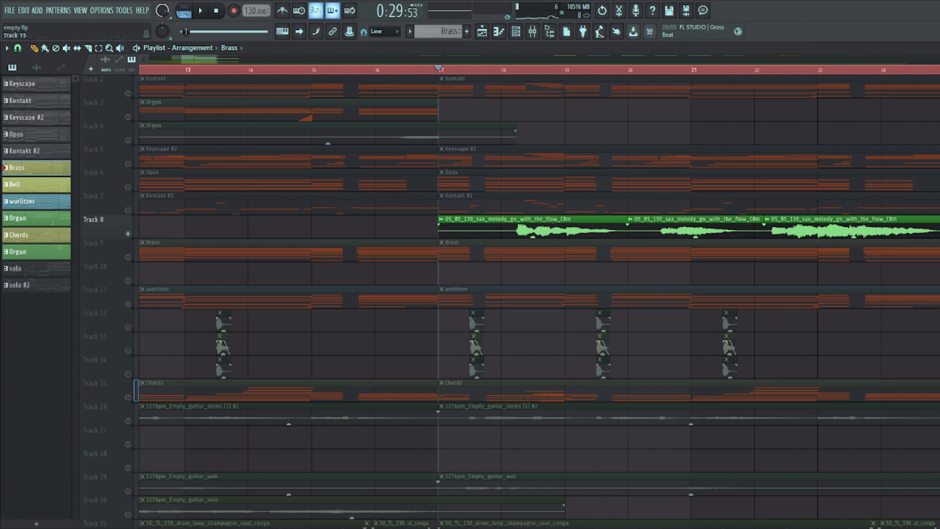
key("space")
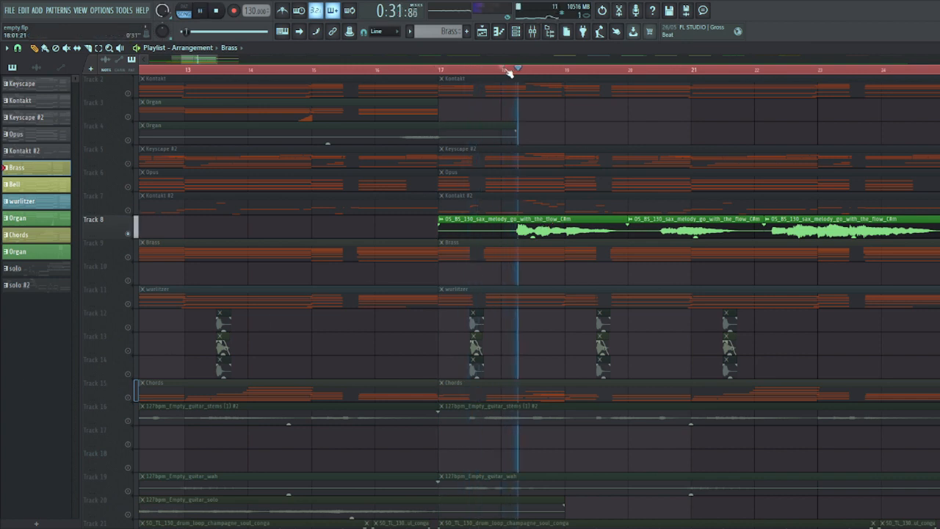
scroll(783, 171, "down", 3)
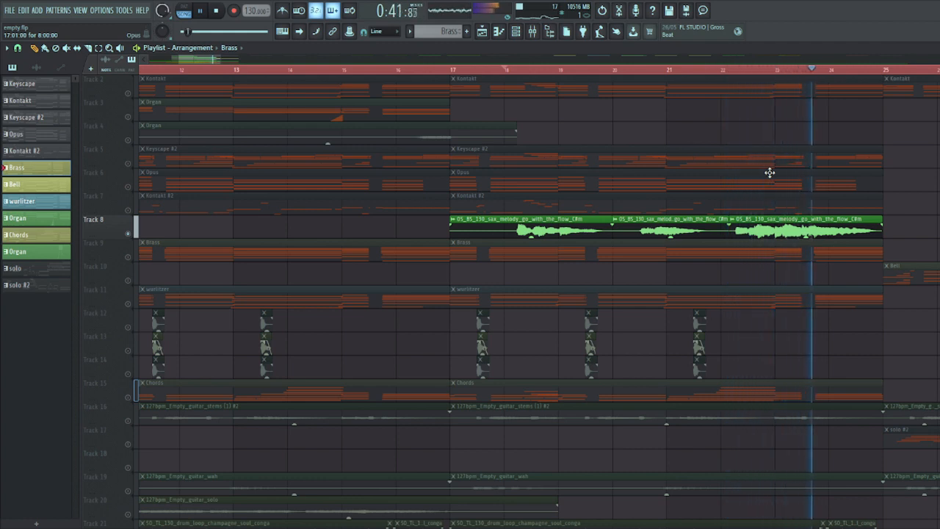
- Stop the saxophone playback and check the wurlitzer pattern's notes and its Keyscape patch, Wurlitzer 140B - Amp Wide Tremolo
key("space")
scroll(482, 343, "up", 1)
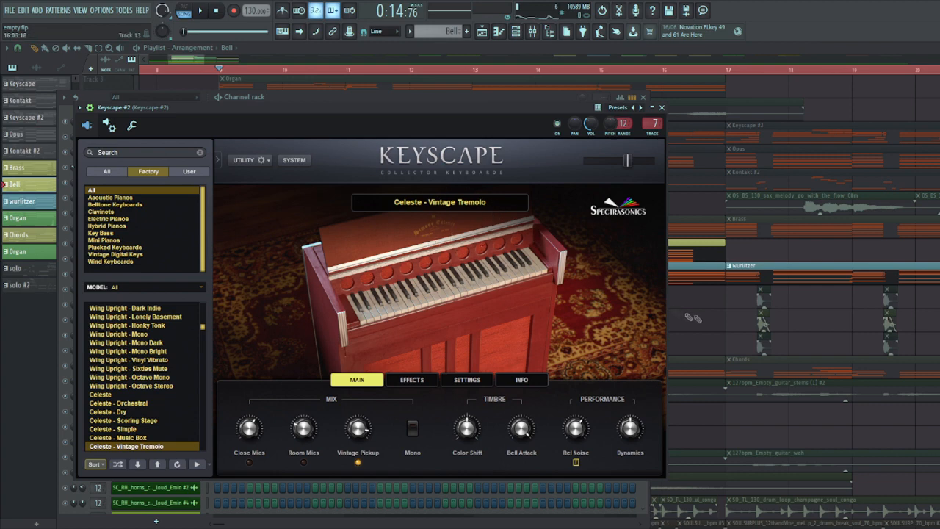
right_click(710, 326)
double_click(470, 268)
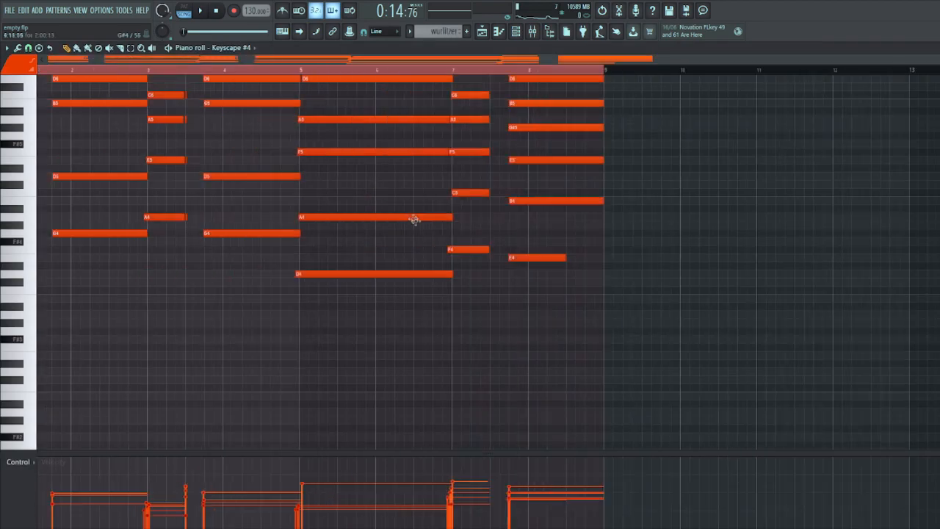
left_click(515, 31)
left_click(176, 385)
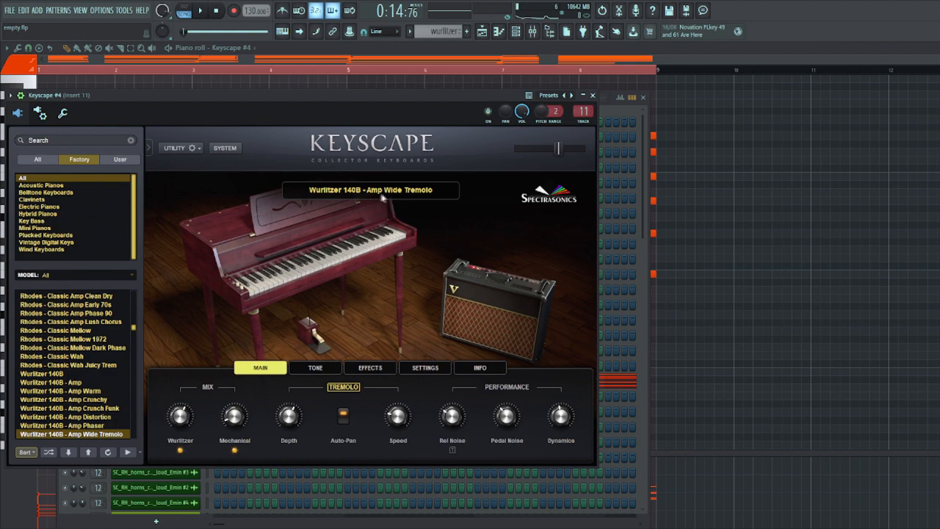
right_click(737, 285)
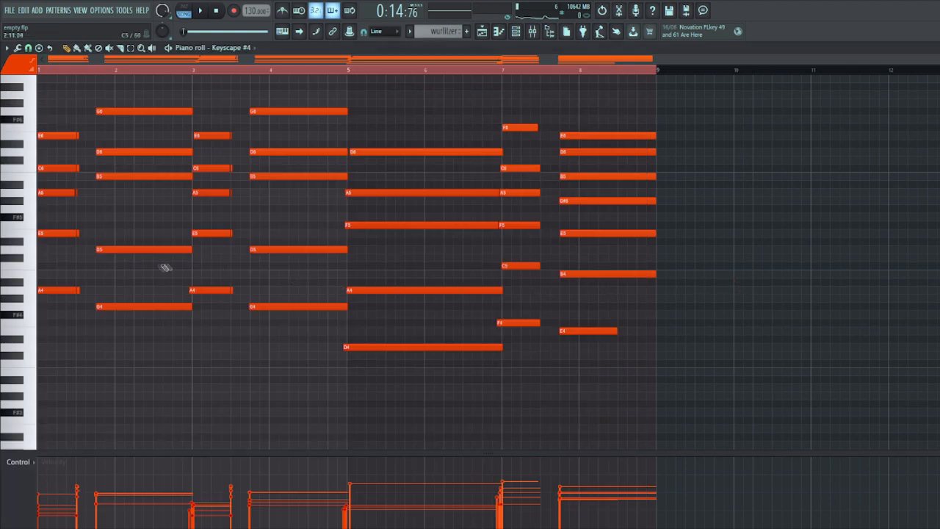
scroll(166, 267, "up", 3)
- Play the soloed Bell and wurlitzer tracks from bar 9 and examine the Bell notes in the piano roll
left_click(482, 32)
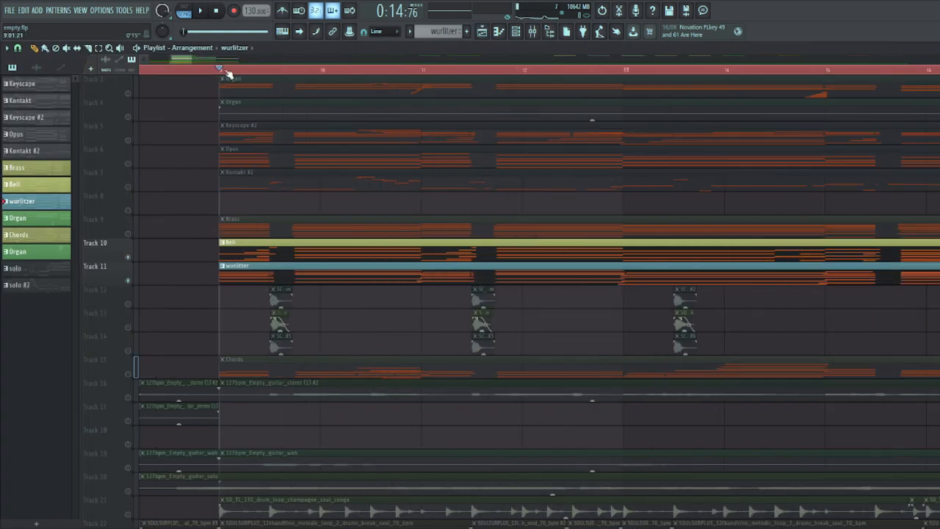
key("space")
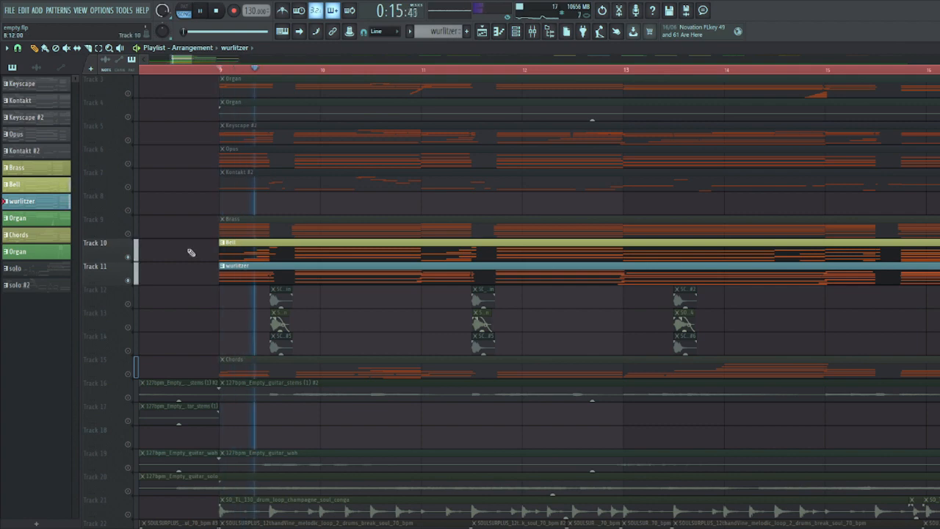
double_click(280, 258)
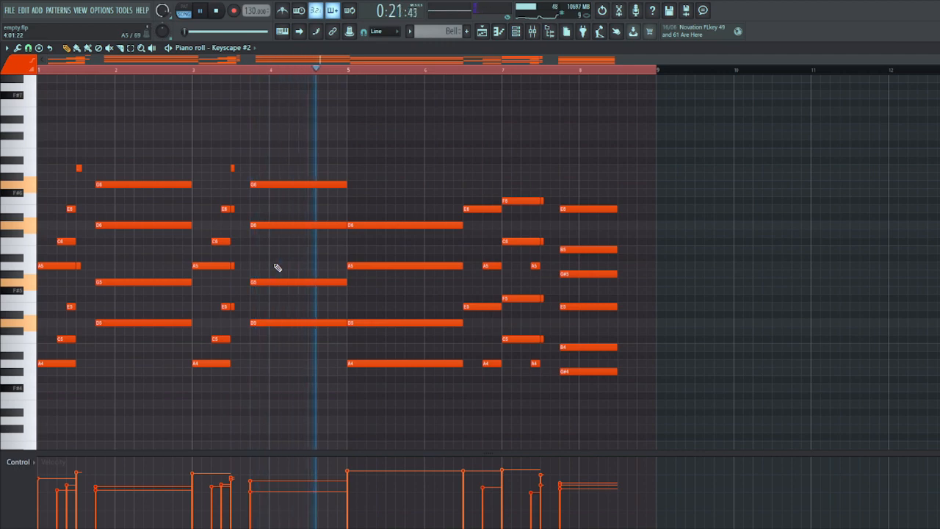
scroll(277, 267, "down", 3)
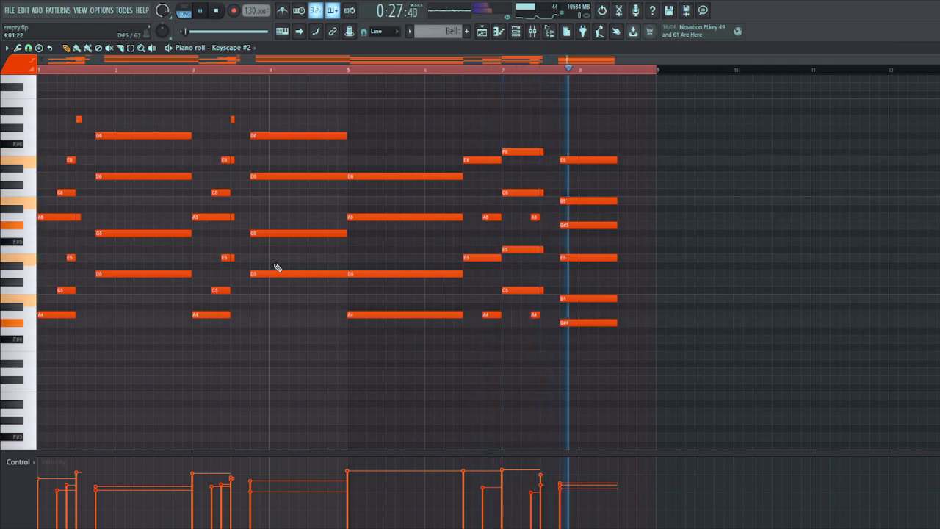
key("space")
scroll(324, 321, "up", 3)
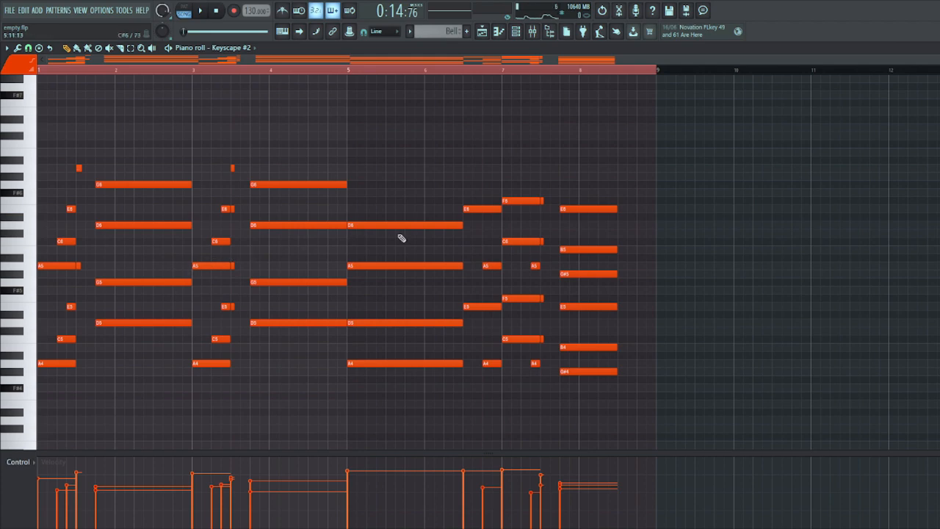
scroll(303, 250, "up", 1)
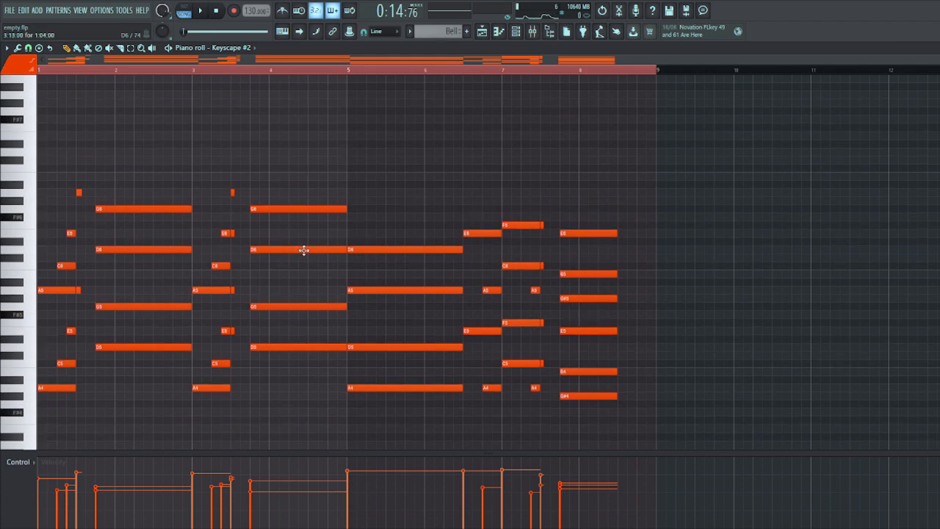
- Examine the Lounge Lizard EP-4 Chords pattern in the piano roll and play it back
scroll(519, 154, "down", 2)
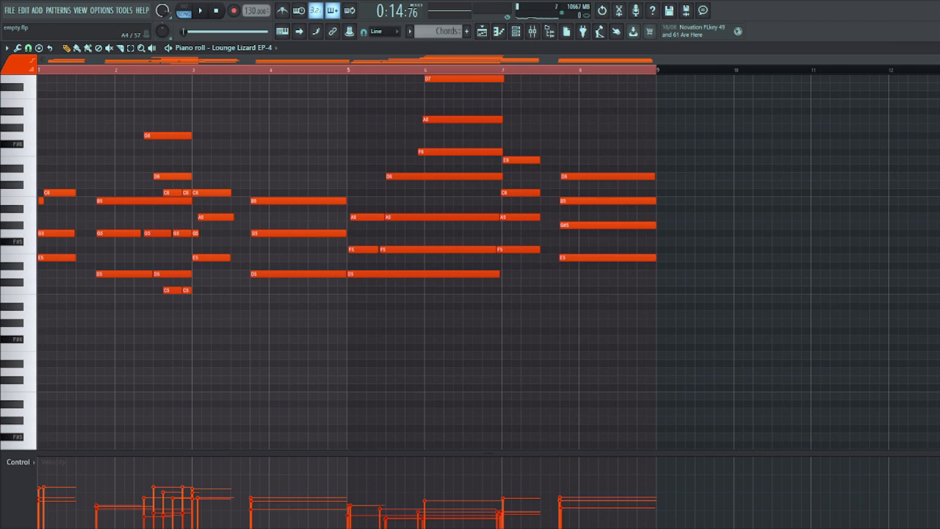
key("space")
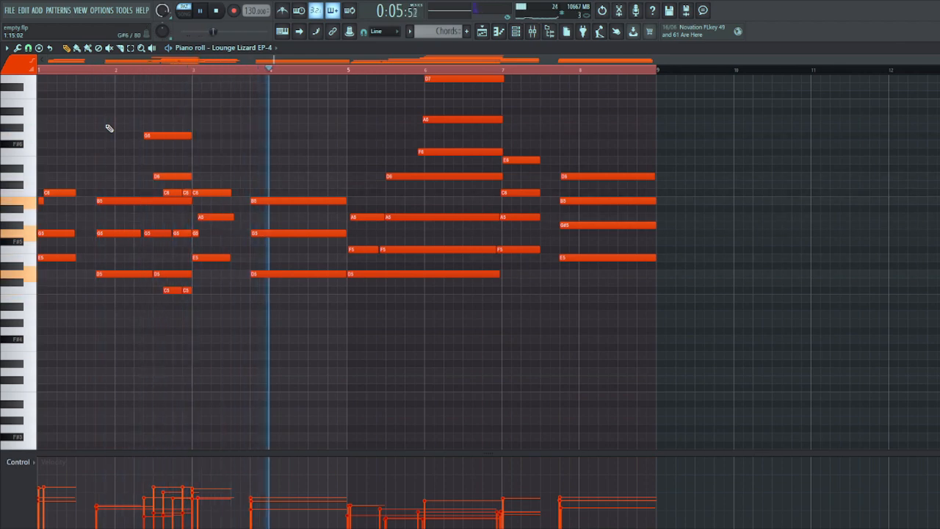
scroll(117, 136, "up", 1)
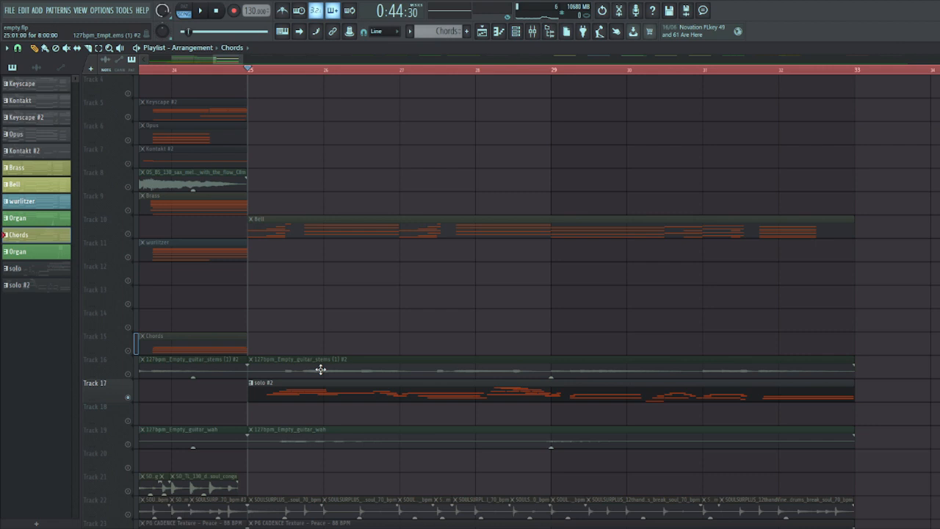
- Play the soloed Keyscape and solo #2 tracks from bar 25 and view the solo #2 notes in the piano roll
scroll(308, 348, "up", 3)
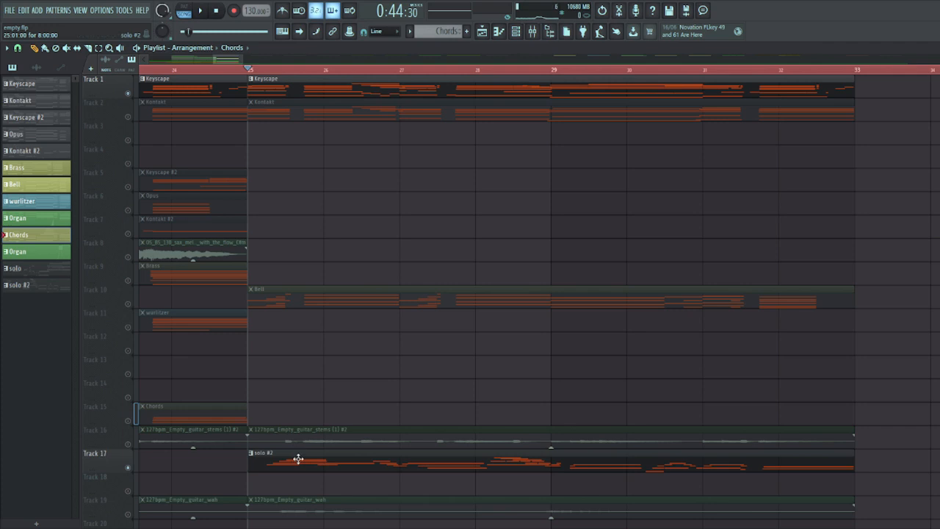
key("space")
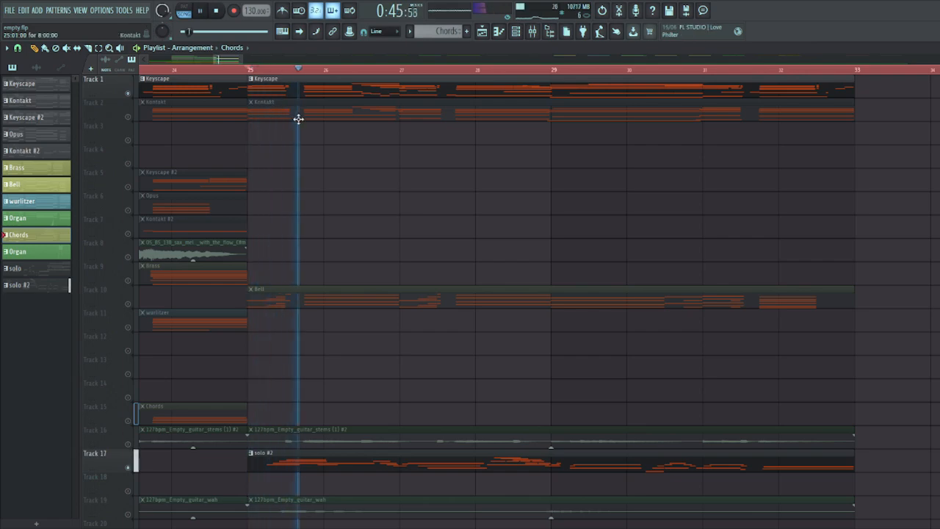
double_click(381, 459)
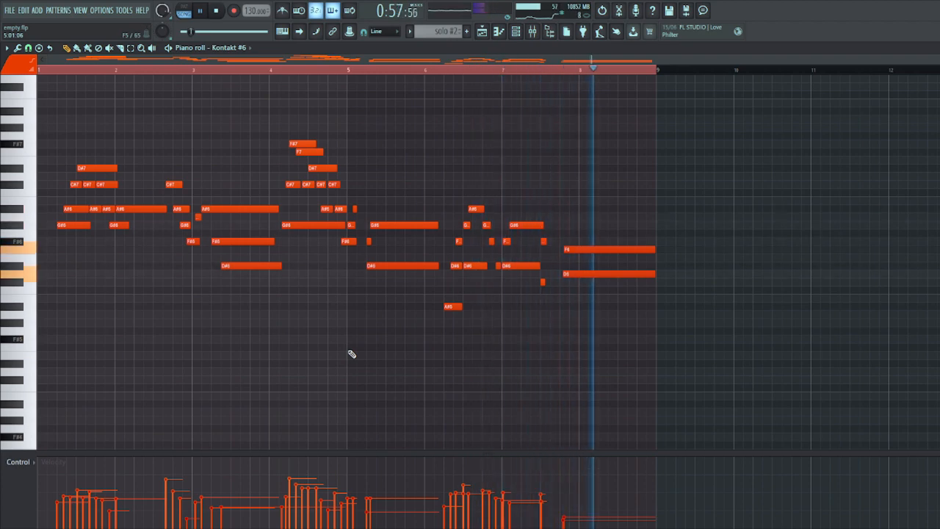
key("space")
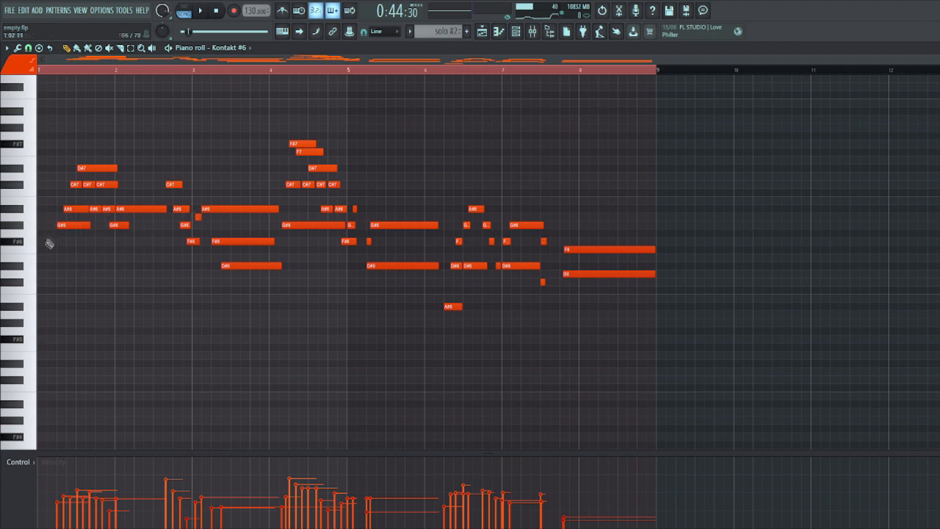
- Inspect the opening notes of the solo #2 melody closely, and select all of the pattern's notes
scroll(50, 239, "up", 4)
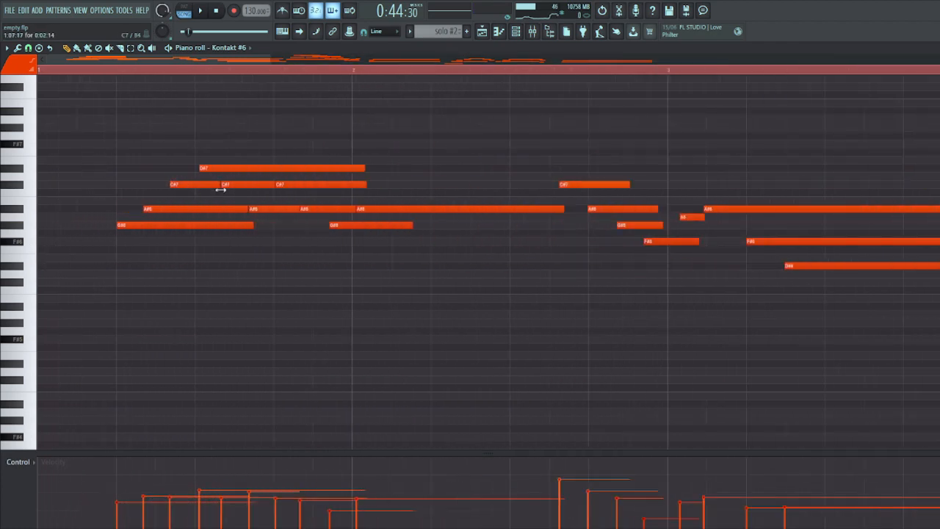
scroll(209, 190, "down", 5)
left_click_drag(687, 342, 70, 113)
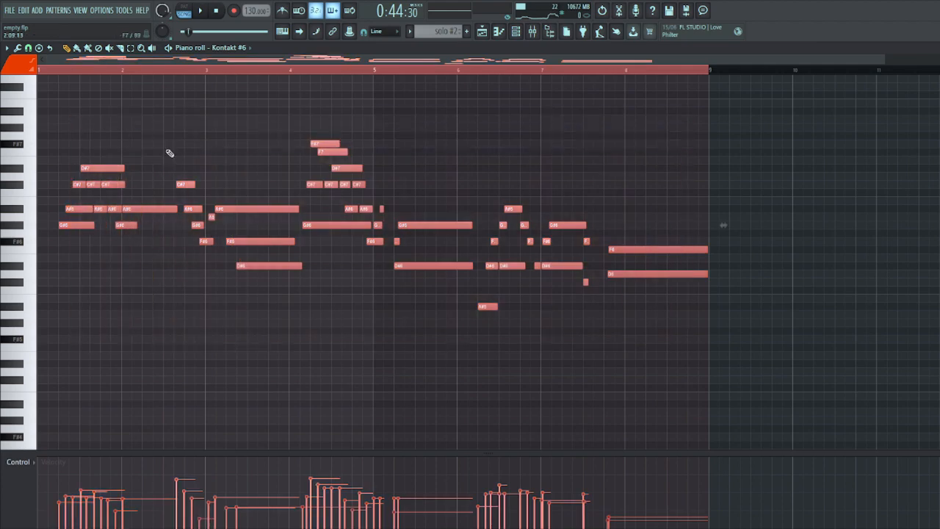
- Leave the piano roll and play the soloed conga, drum break and texture loops on Tracks 21 to 23 from bar 9
left_click(498, 31)
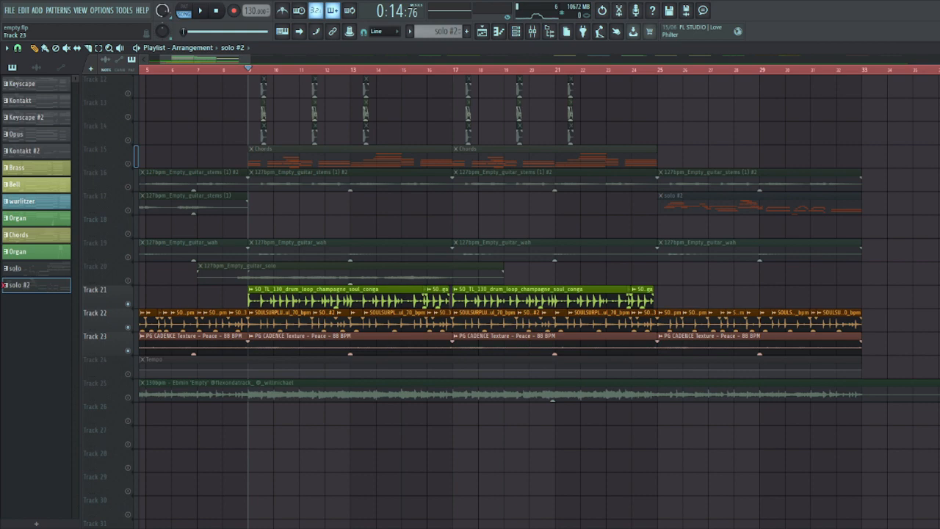
key("space")
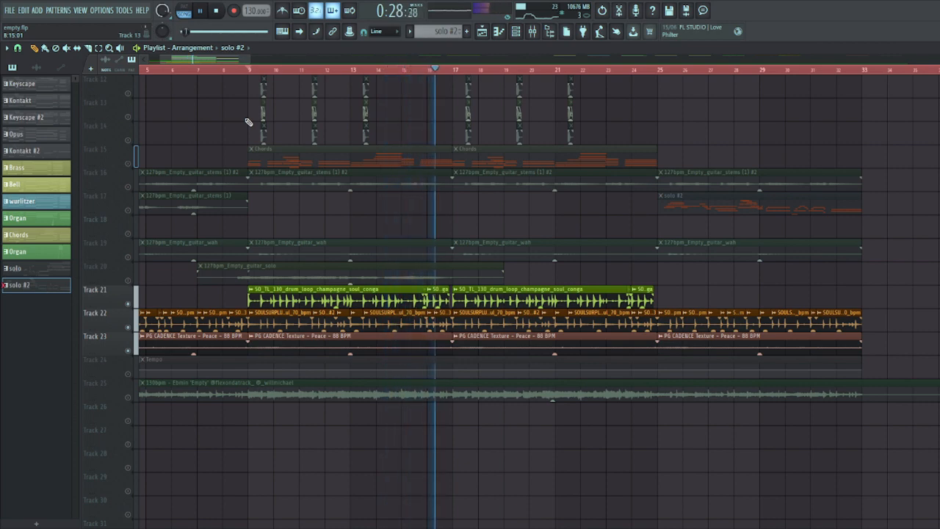
key("space")
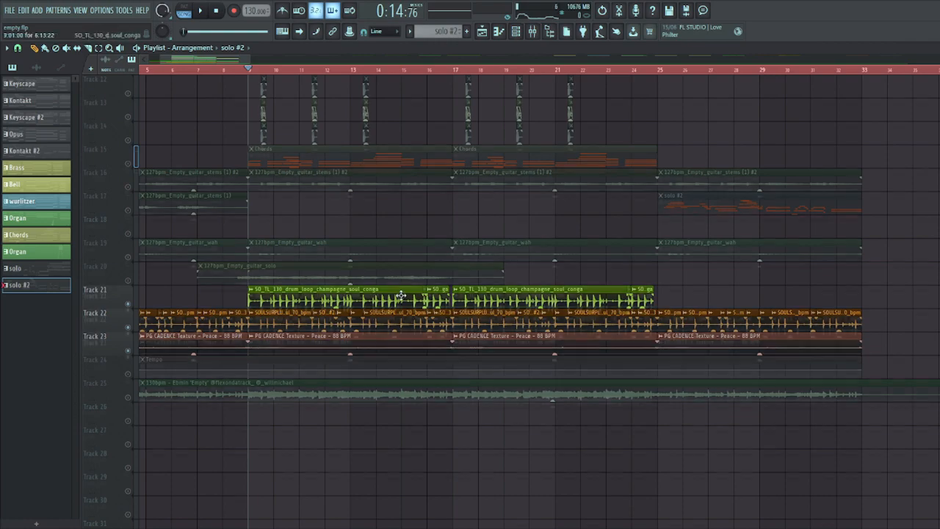
- Check the Kontakt #2 channel and highlight the high run in bar 2 and the low E2 and F2 notes in its pattern
scroll(445, 266, "up", 2)
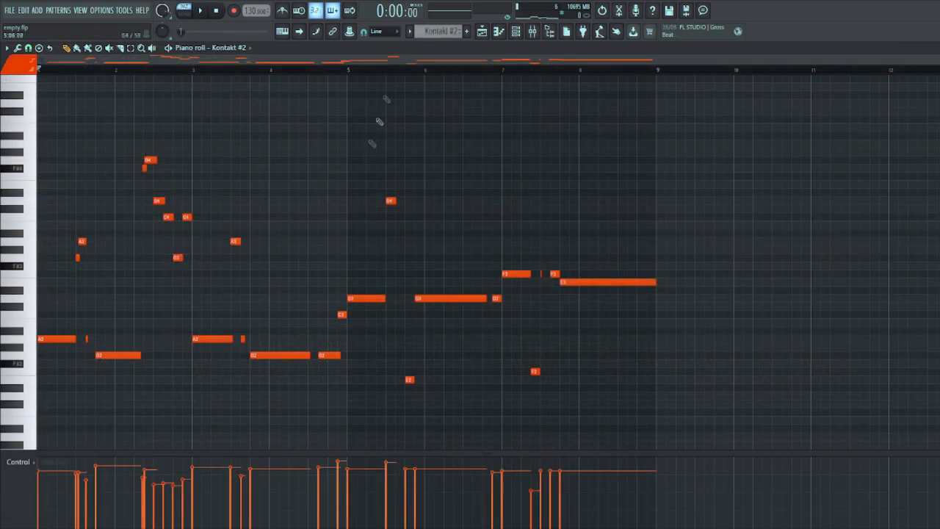
left_click(525, 33)
left_click(175, 214)
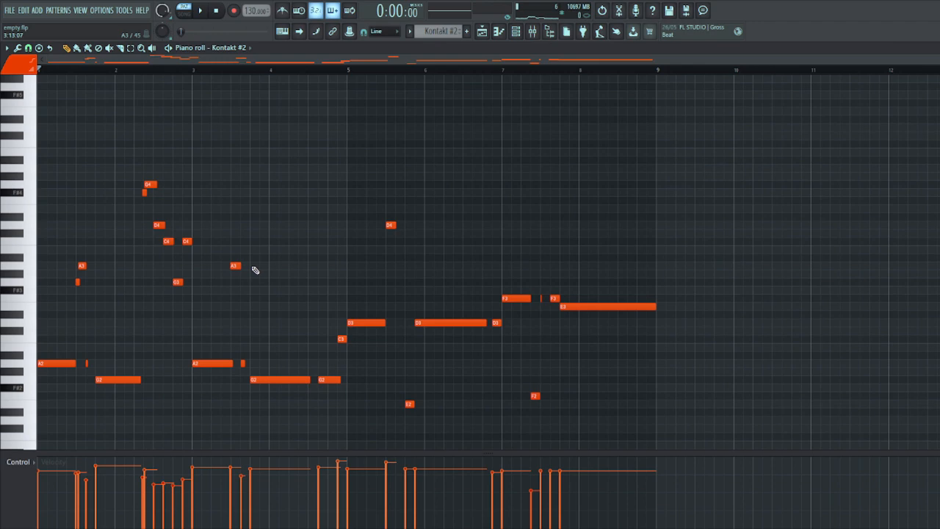
left_click_drag(206, 276, 147, 141)
left_click_drag(623, 392, 381, 352)
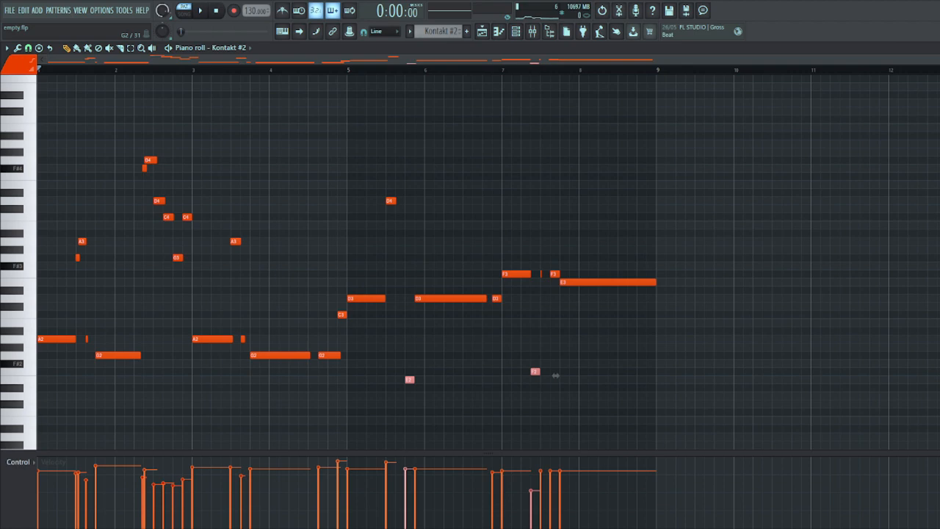
- Play back the Kontakt #2 pattern from the start and return to the playlist
key("space")
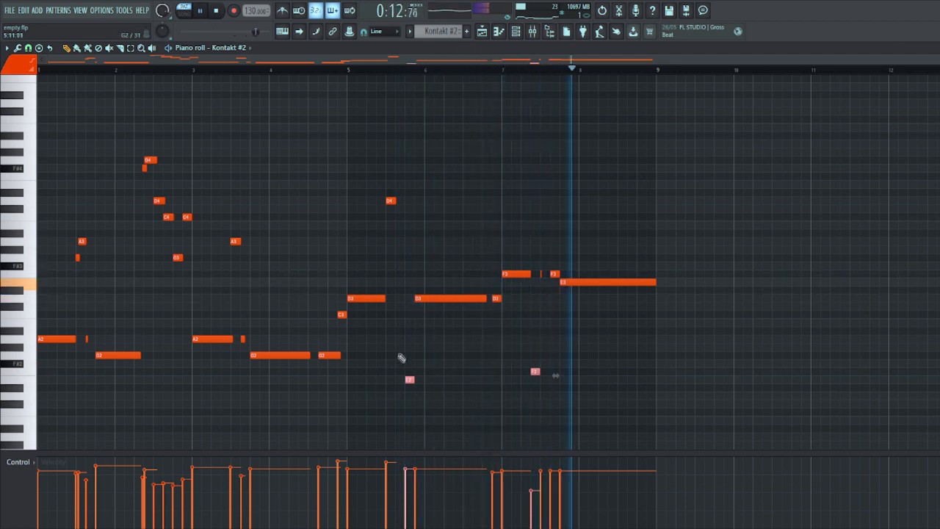
key("F5")
key("space")
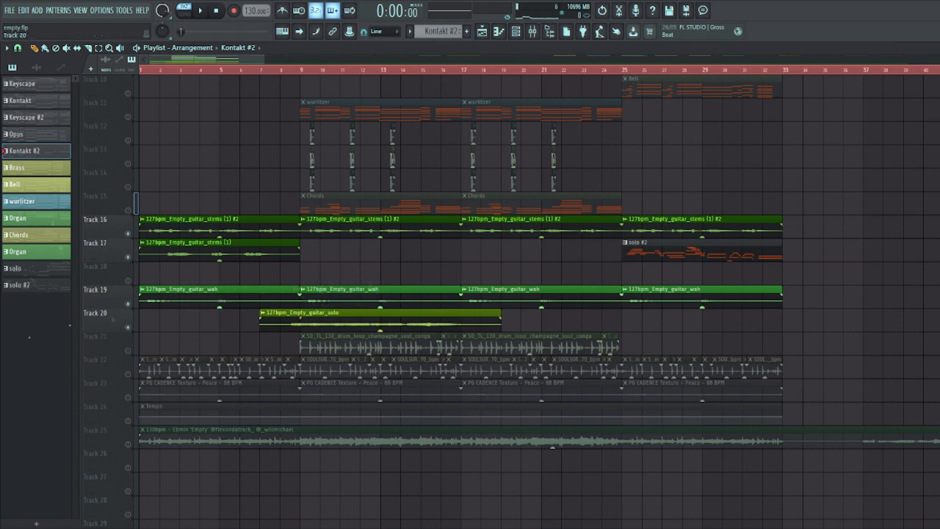
- Play the soloed guitar stems, wah and solo recordings on Tracks 16, 17, 19 and 20 from bar 1
key("space")
scroll(157, 133, "up", 3)
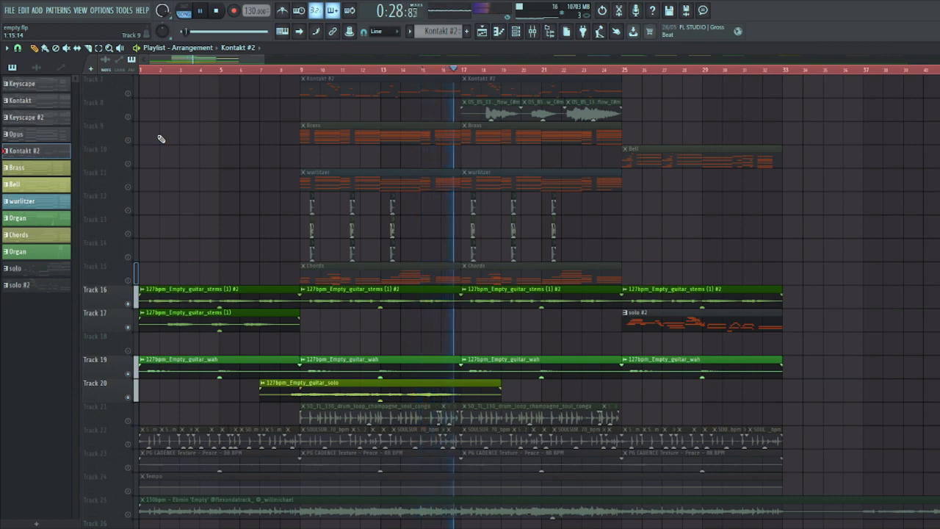
key("space")
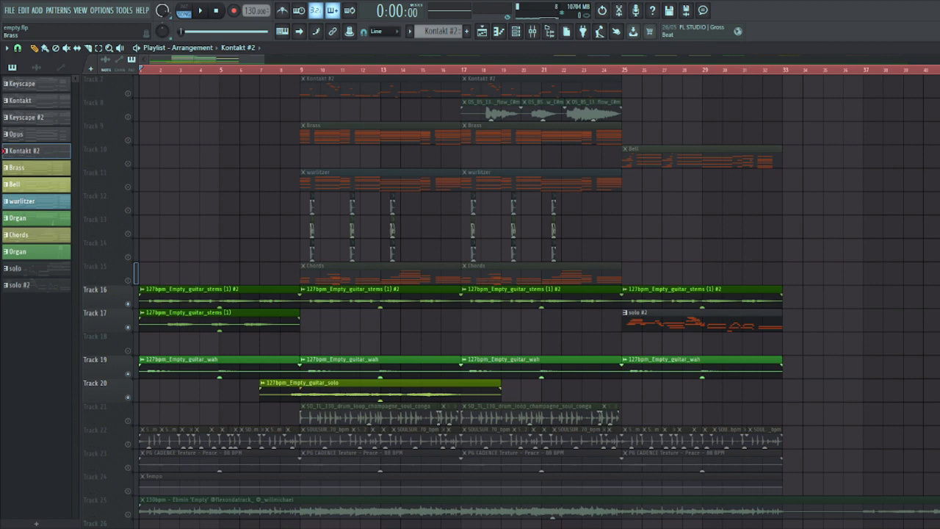
- Review the arrangement's tracks and play the soloed full-beat audio on Track 25 from the beginning
scroll(288, 319, "down", 1)
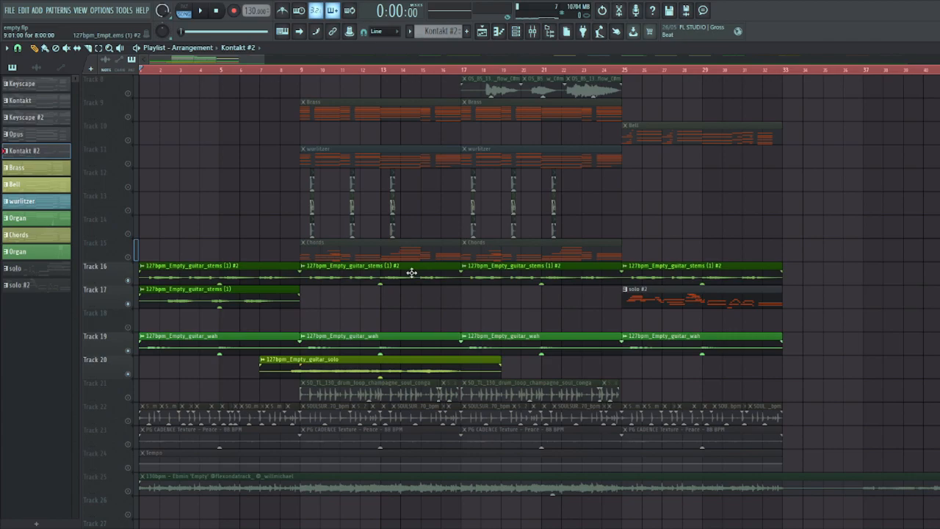
scroll(411, 272, "up", 7)
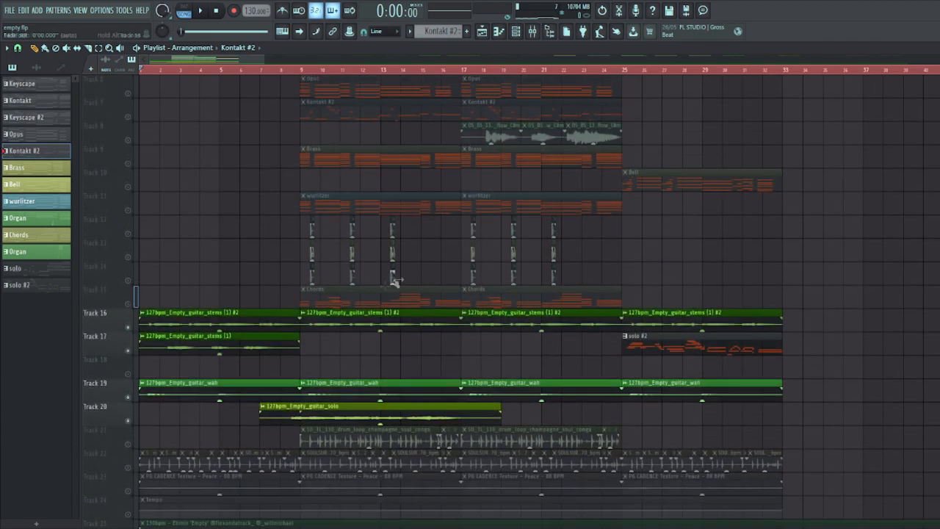
scroll(436, 242, "down", 11)
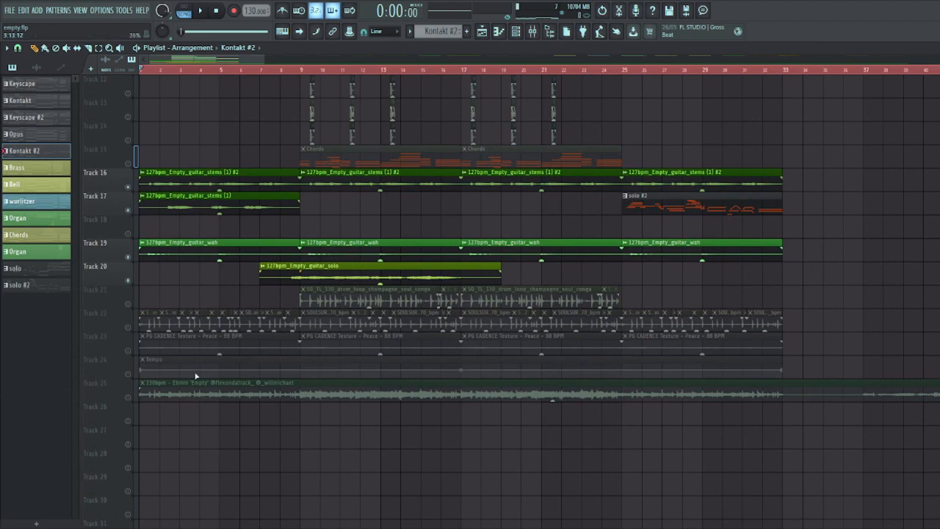
left_click(201, 11)
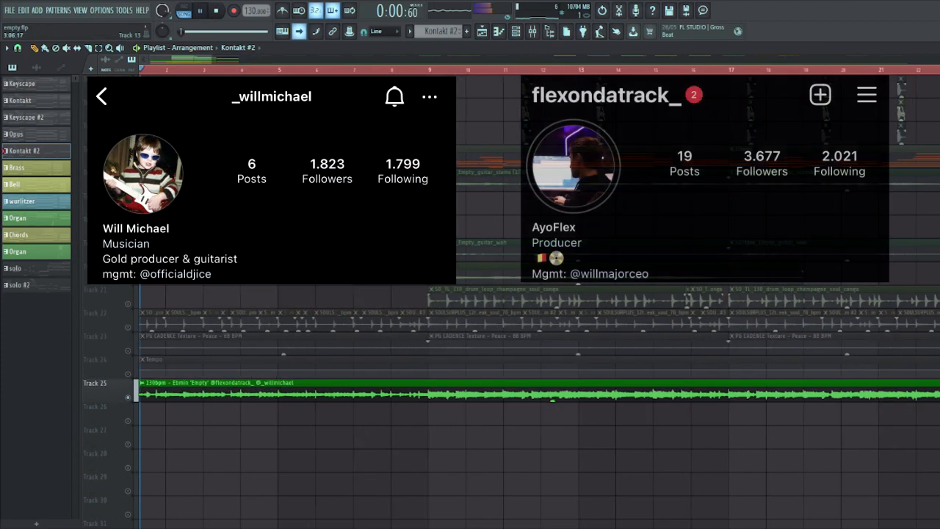